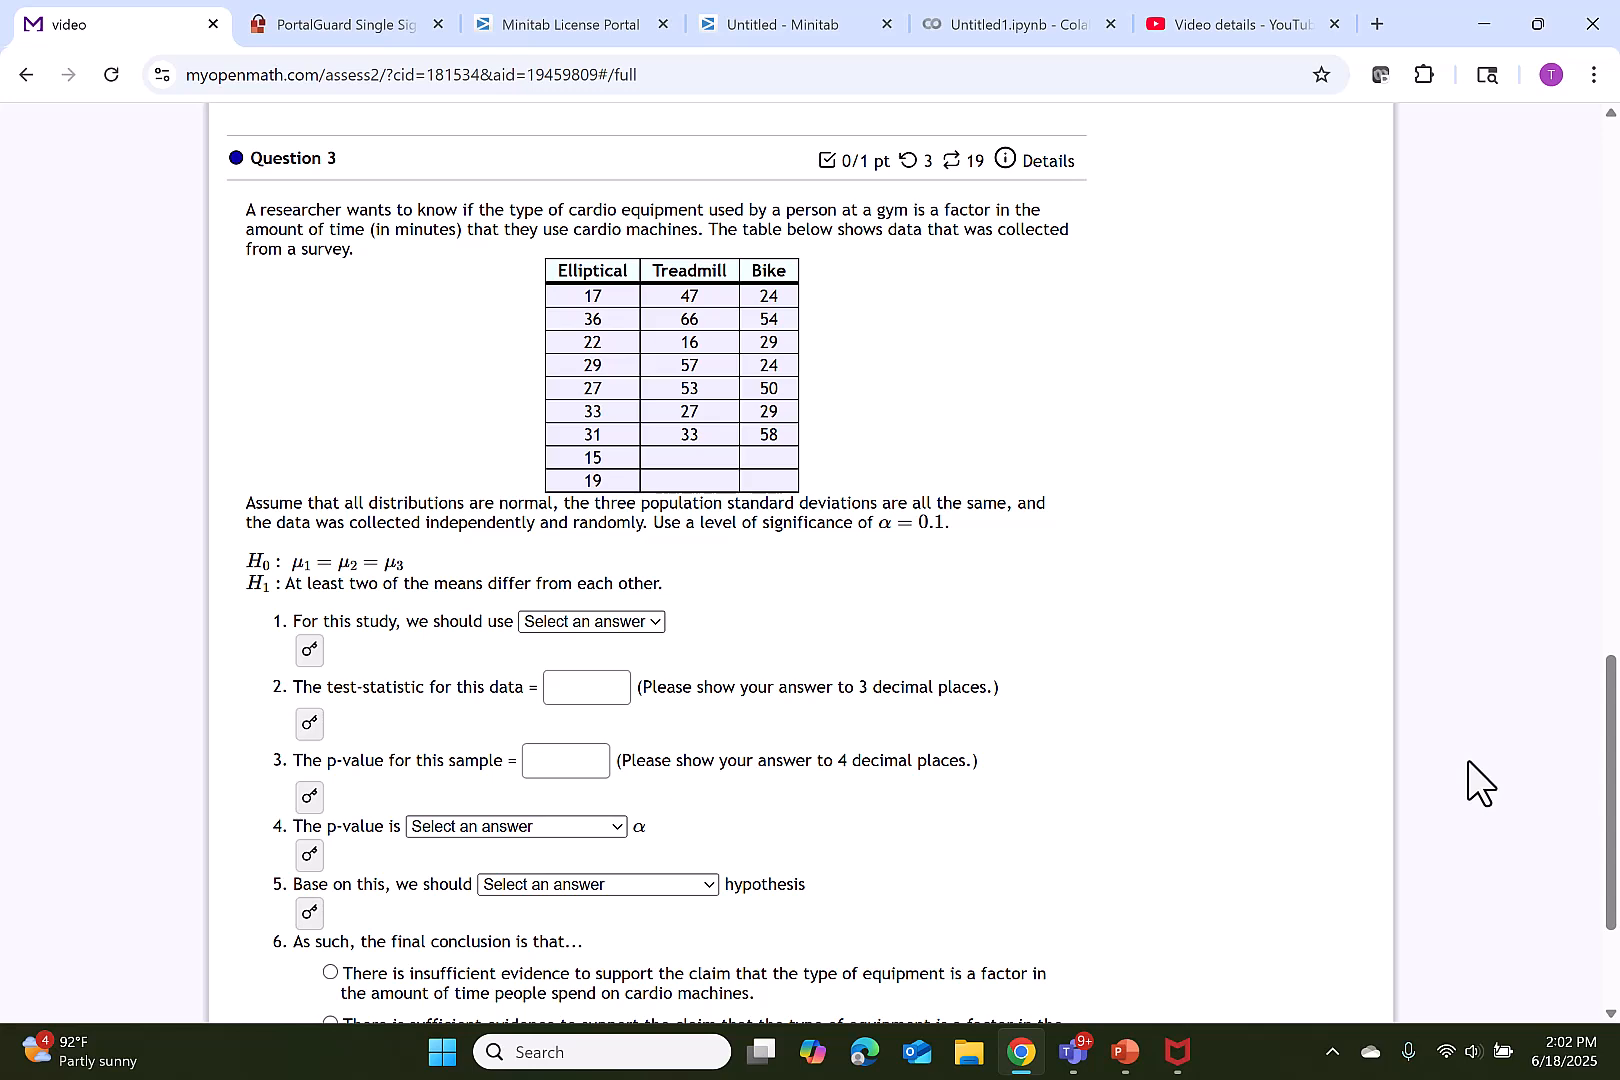
Step: Choose ANOVA as the test to use for the study in part 1 of Question 3
{"action": "left_click", "coordinate": [632, 621]}
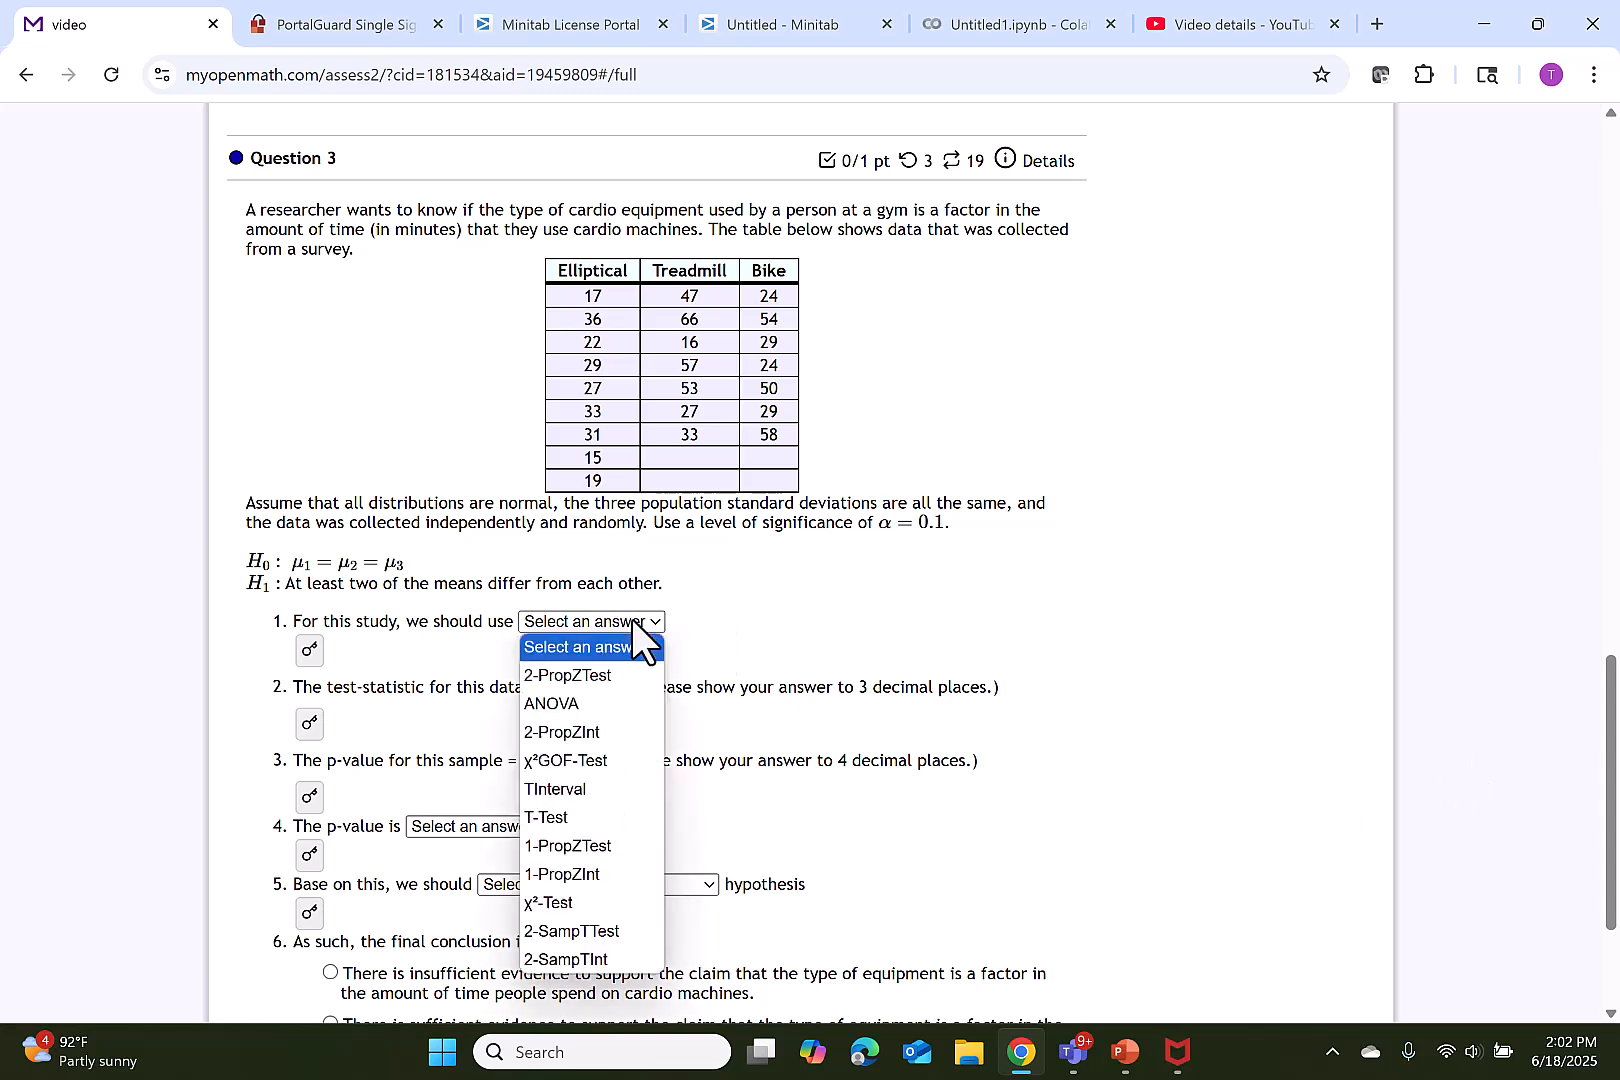
{"action": "left_click", "coordinate": [620, 701]}
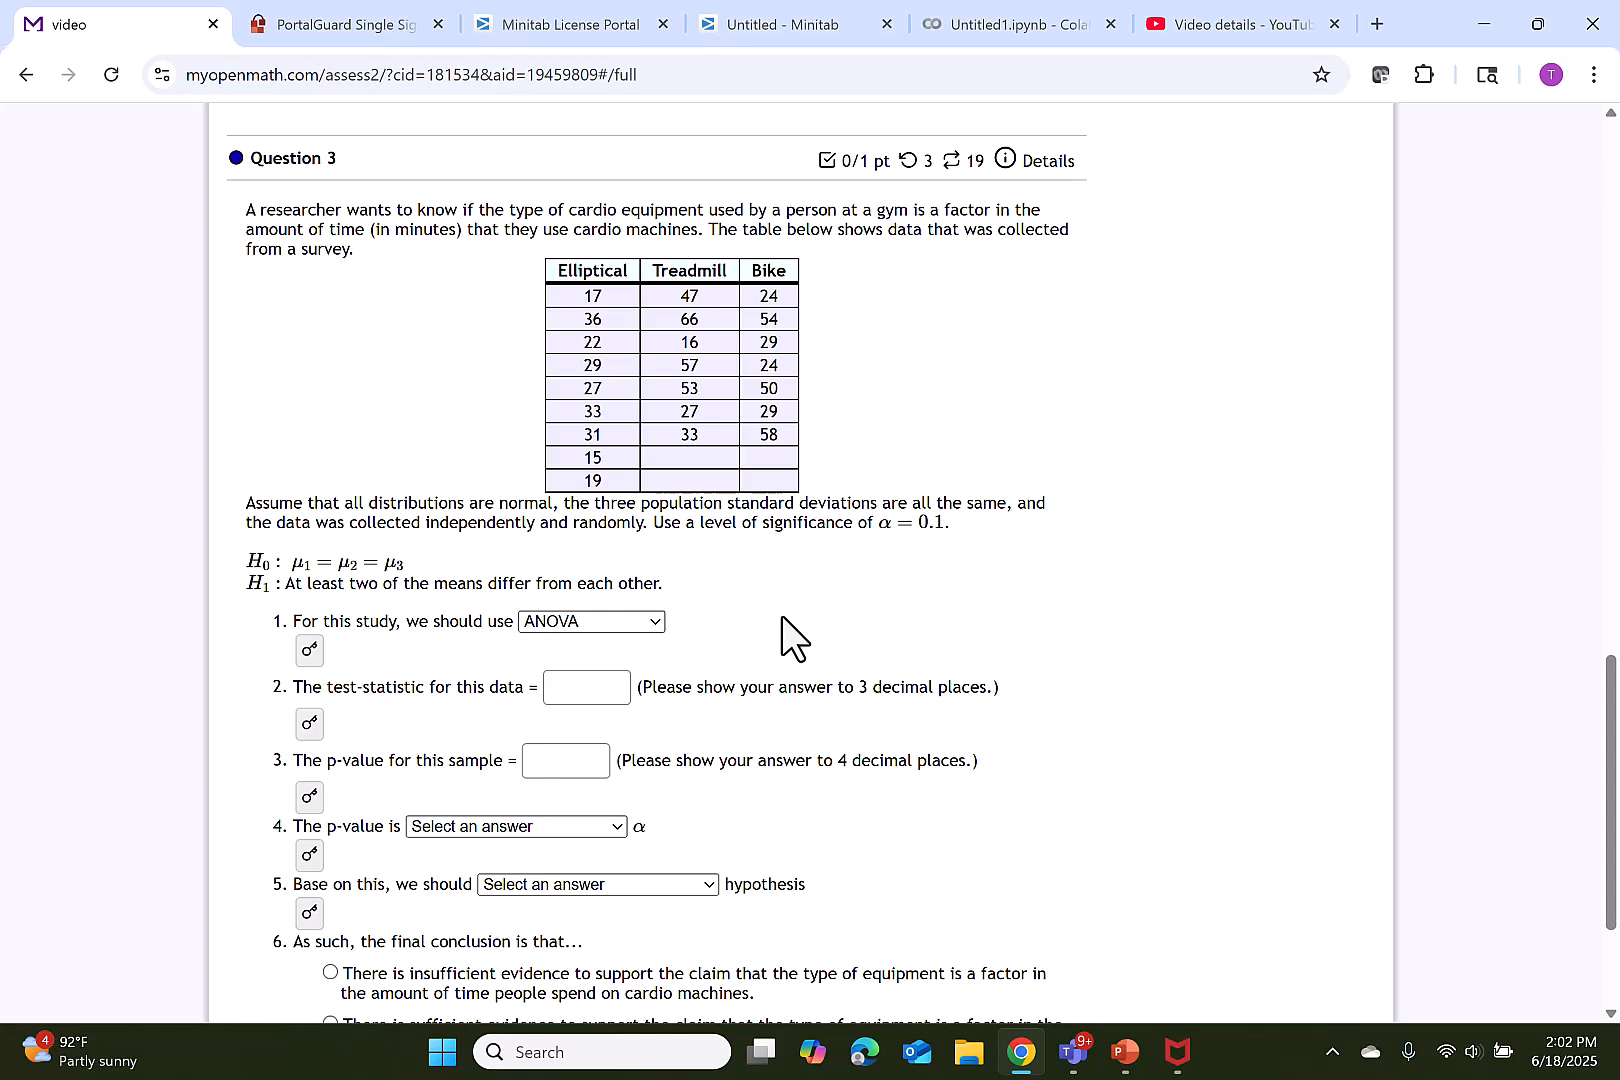
Step: Copy the Elliptical, Treadmill and Bike data table and paste it with its headers into Minitab's Worksheet 2, starting at column C1
{"action": "left_click_drag", "start_coordinate": [580, 282], "coordinate": [754, 487]}
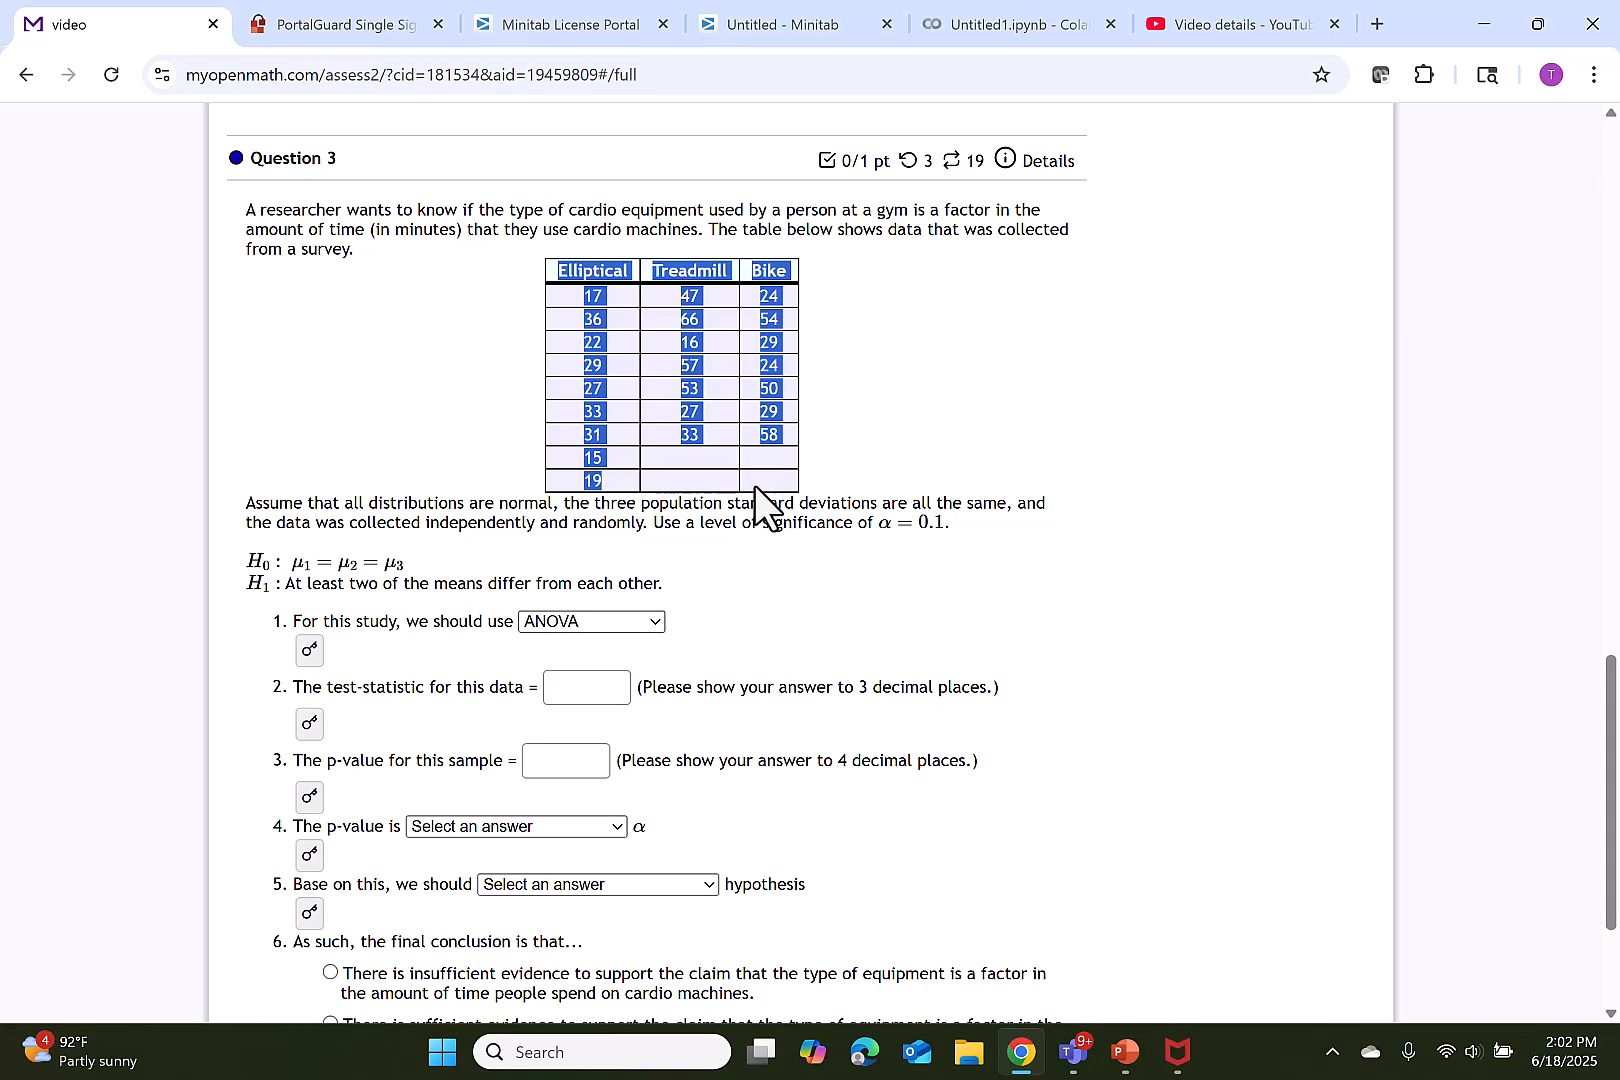
{"action": "key", "text": "ctrl+c"}
{"action": "key", "text": "ctrl+4"}
{"action": "right_click", "coordinate": [716, 421]}
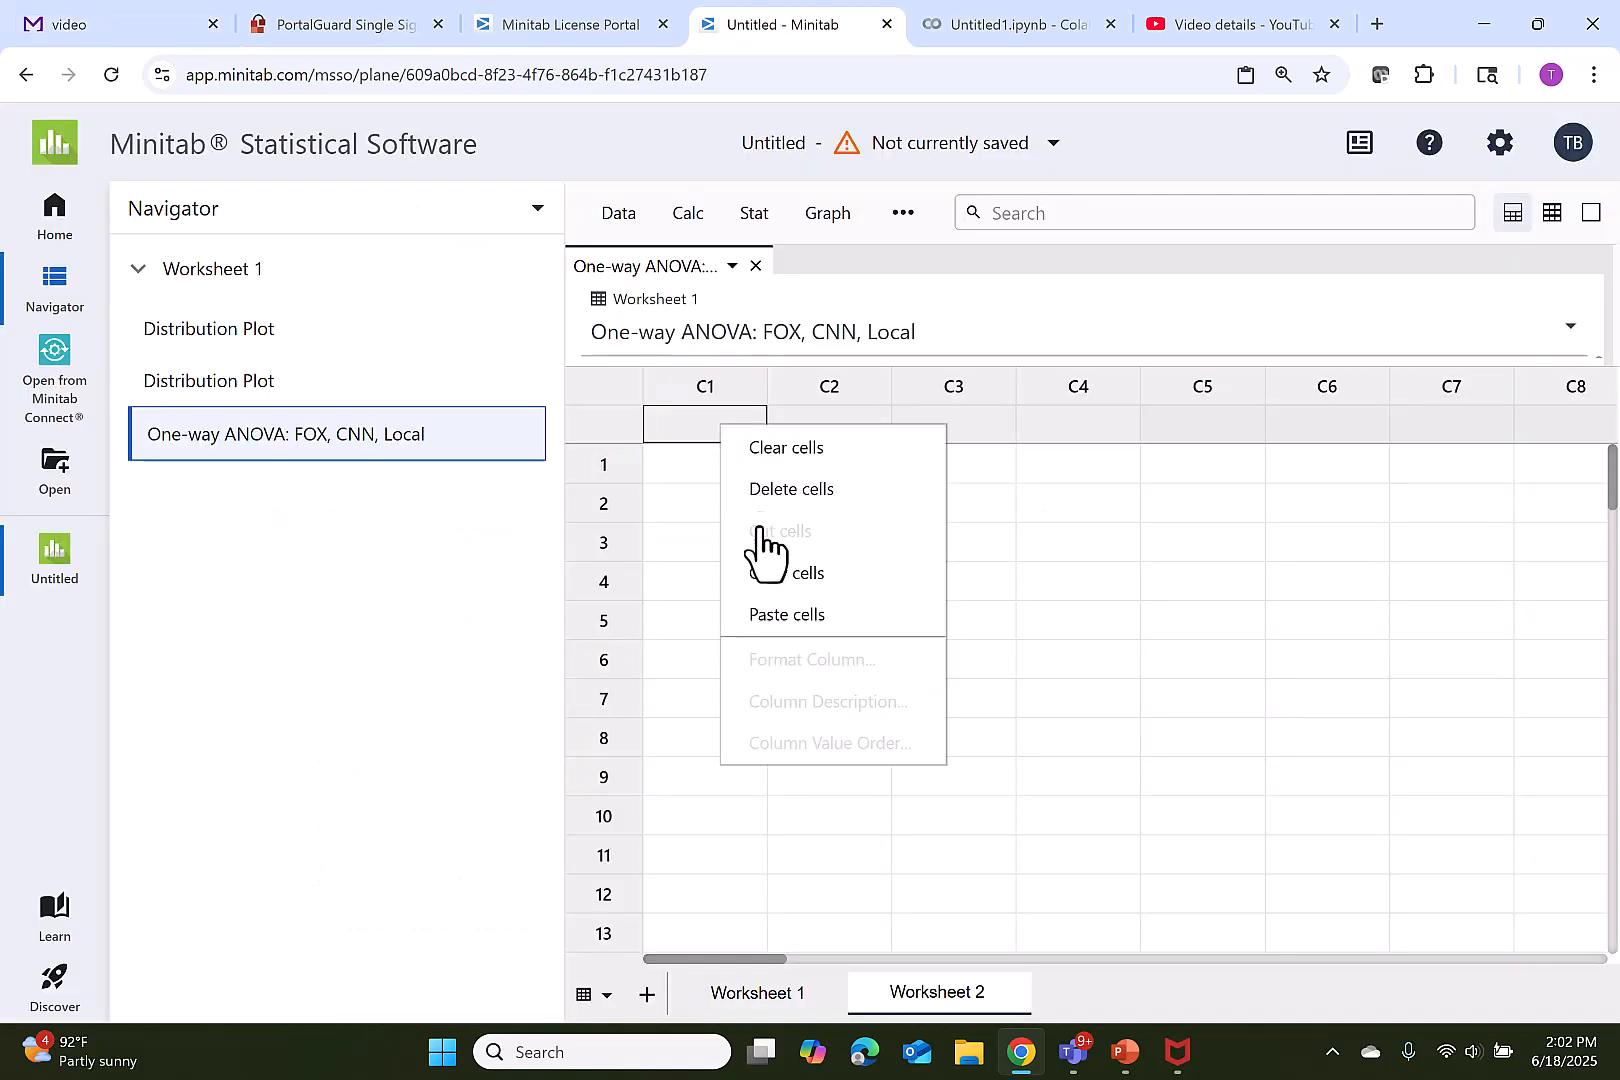
{"action": "left_click", "coordinate": [772, 615]}
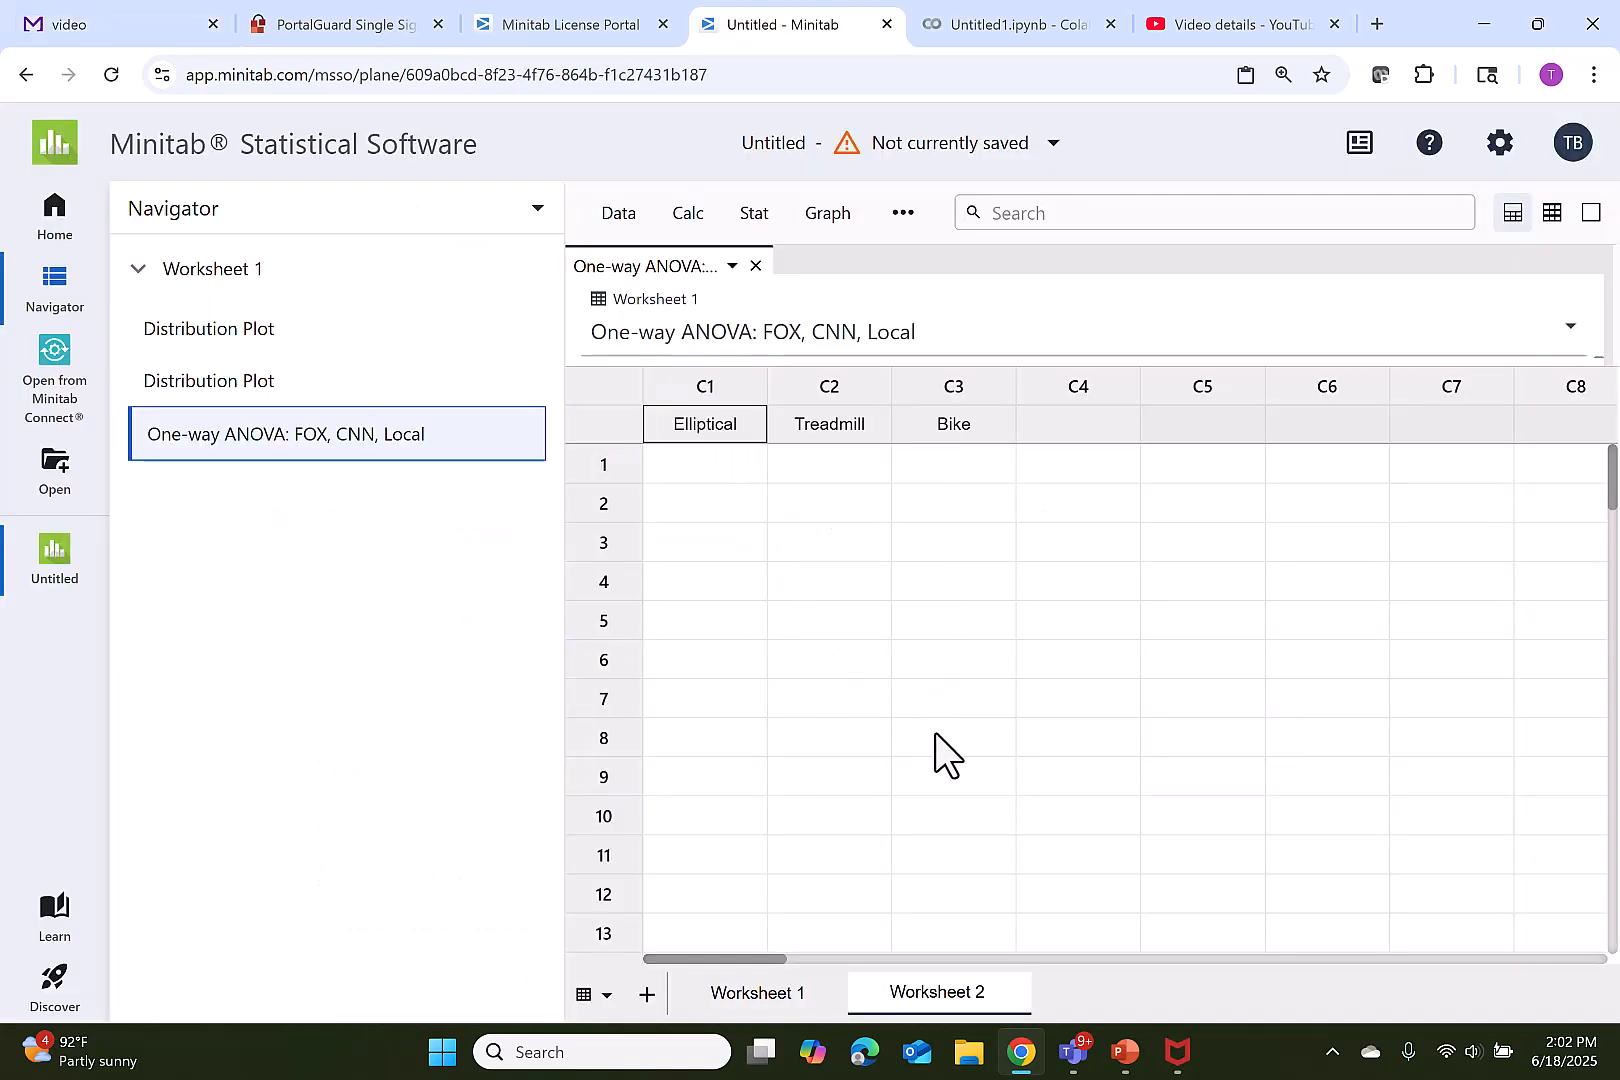
Step: Start a One-Way ANOVA with the response data in a separate column for each factor level
{"action": "left_click", "coordinate": [750, 222]}
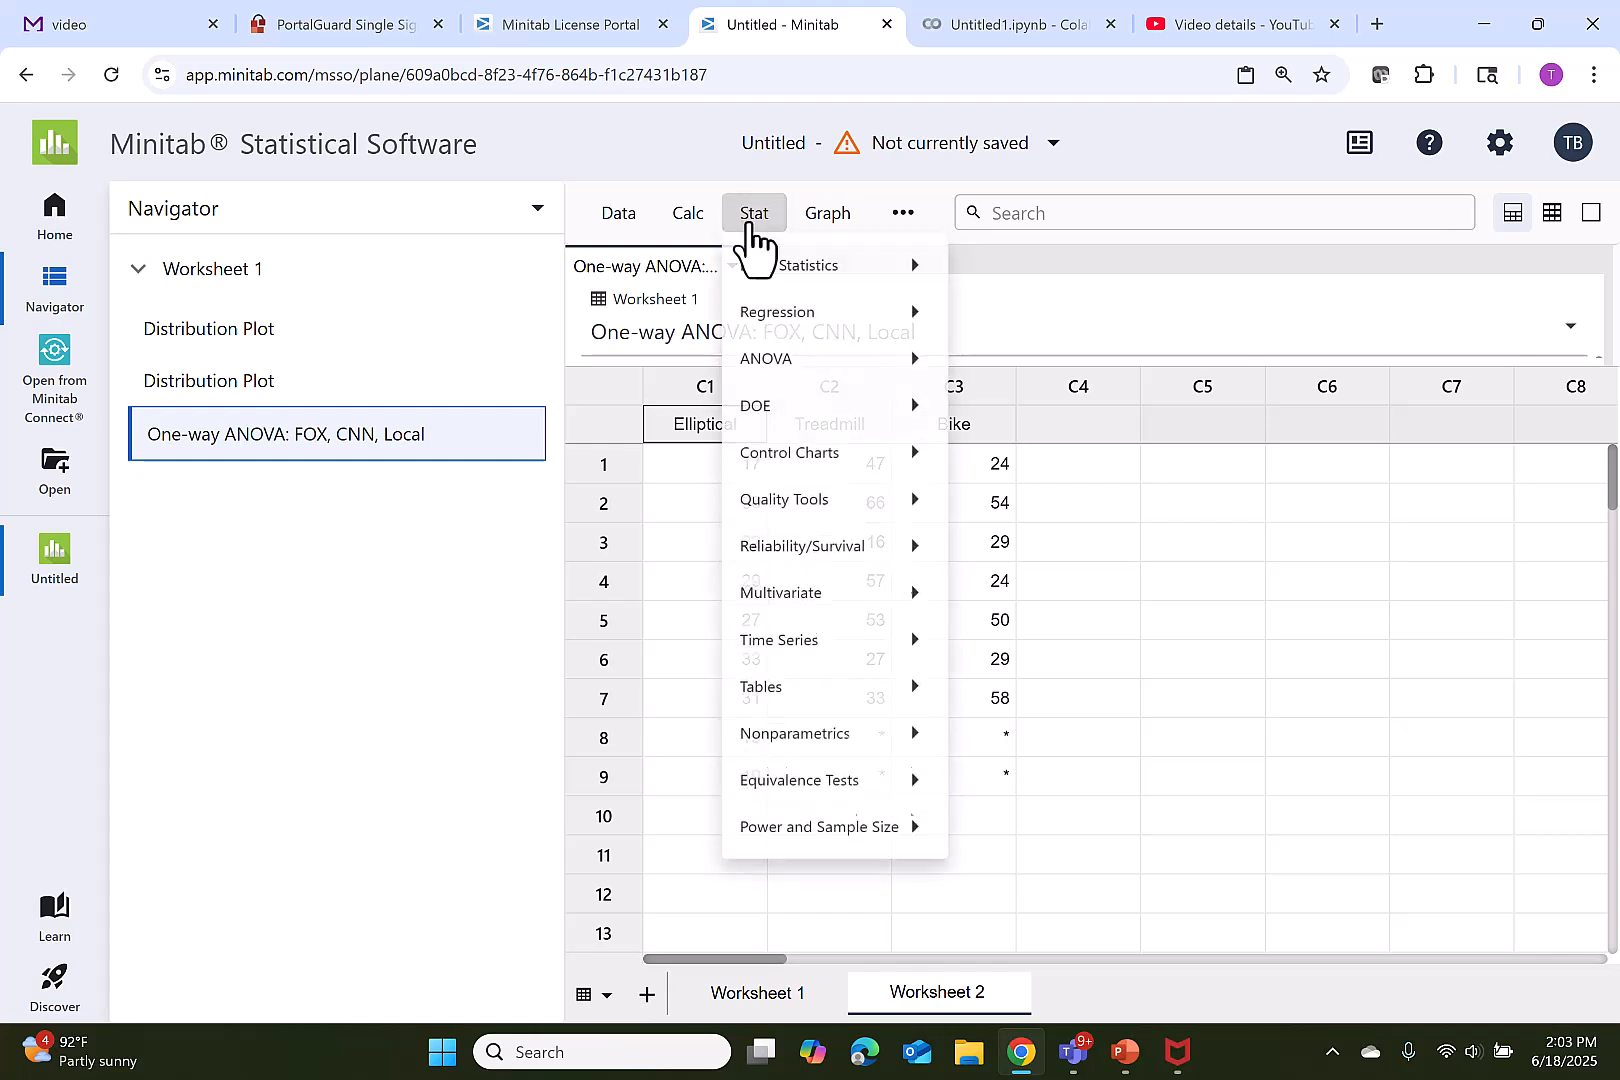
{"action": "mouse_move", "coordinate": [786, 368]}
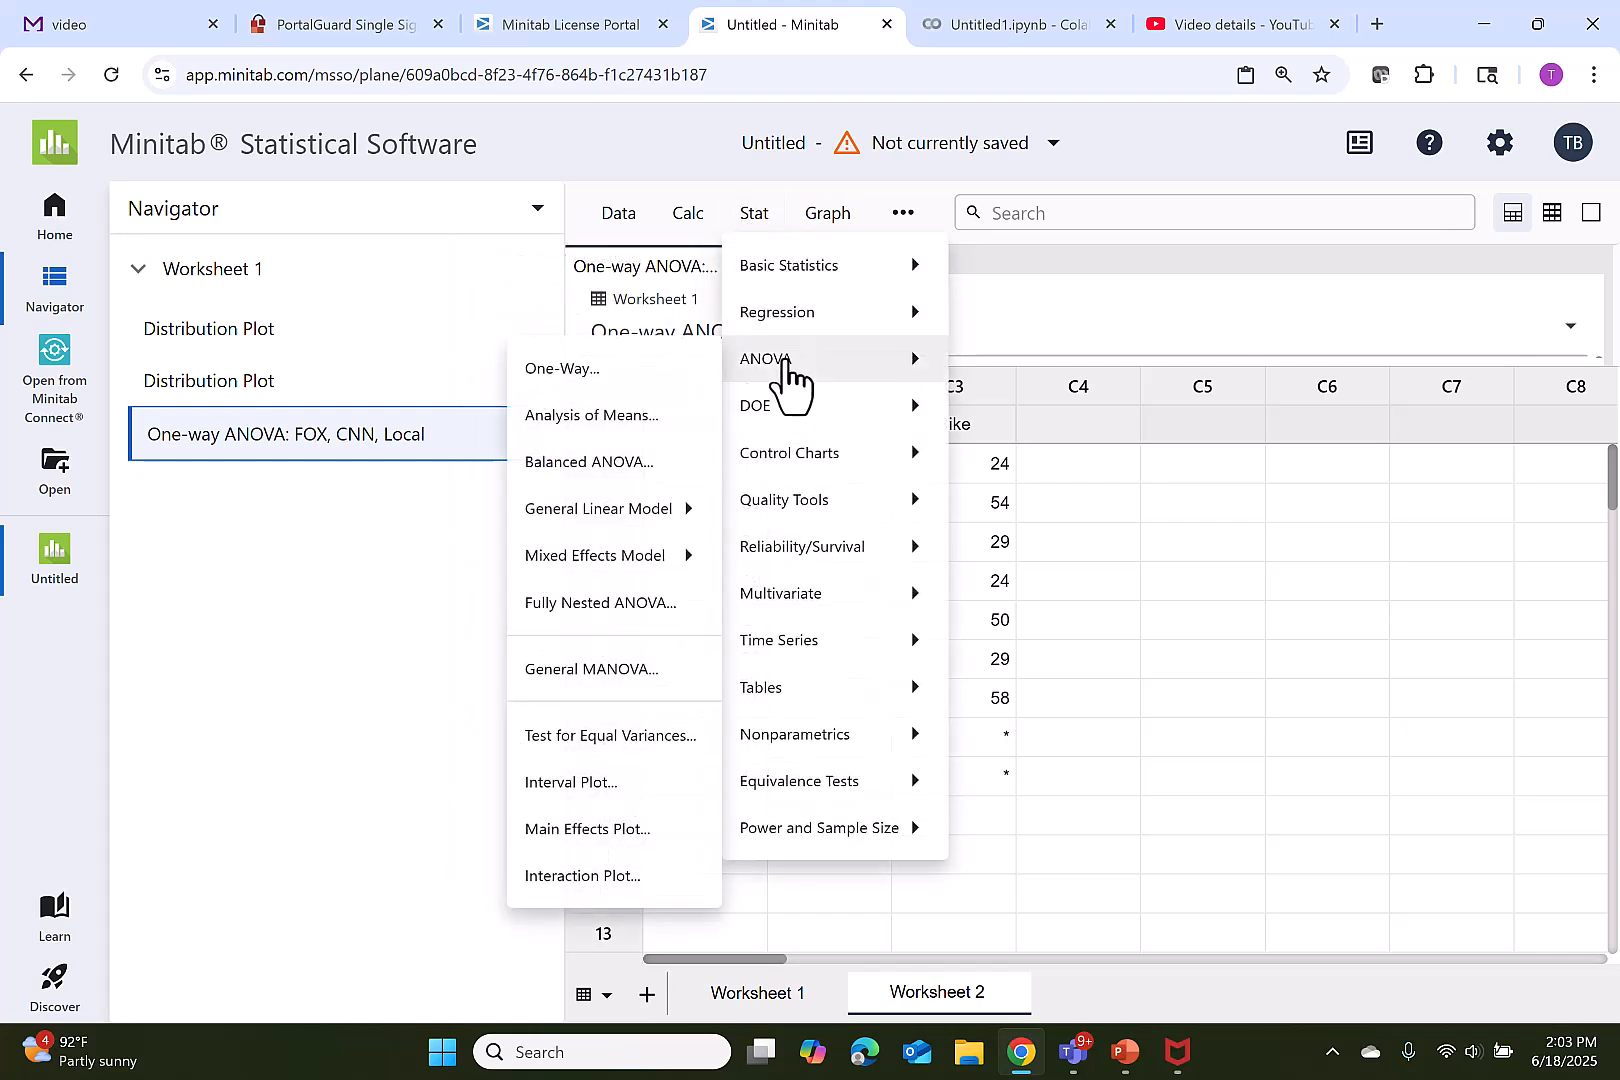
{"action": "left_click", "coordinate": [640, 370]}
{"action": "left_click", "coordinate": [947, 303]}
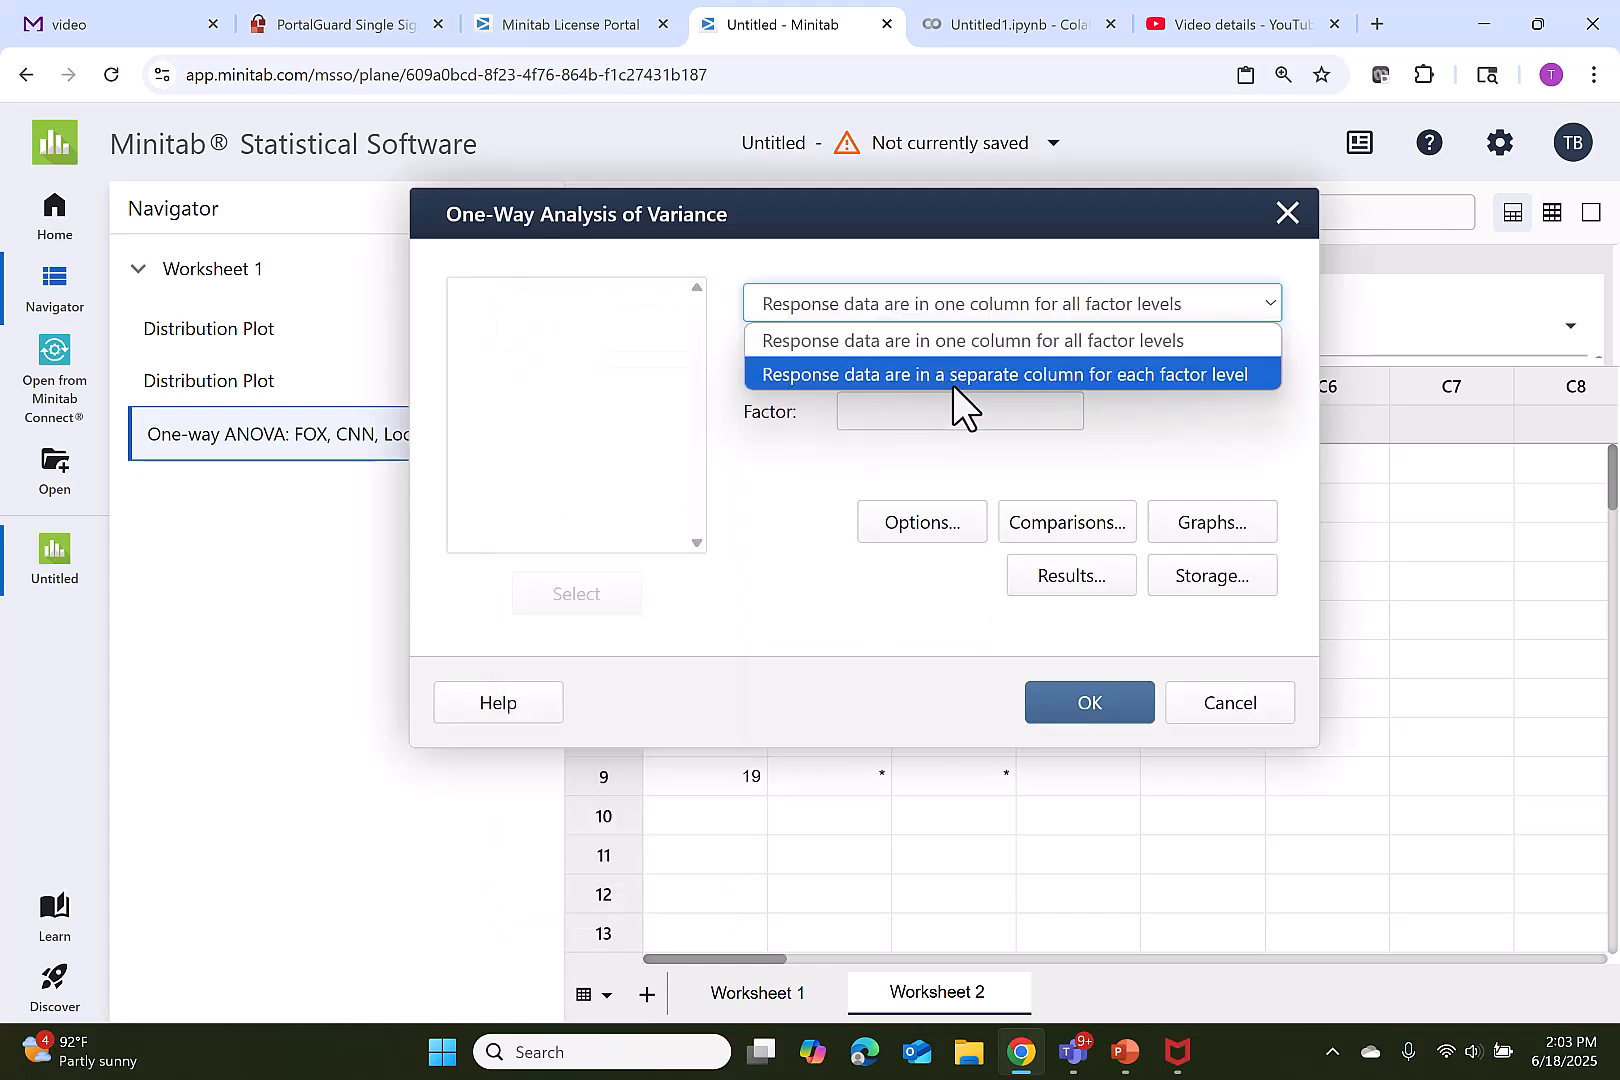
{"action": "left_click", "coordinate": [959, 378]}
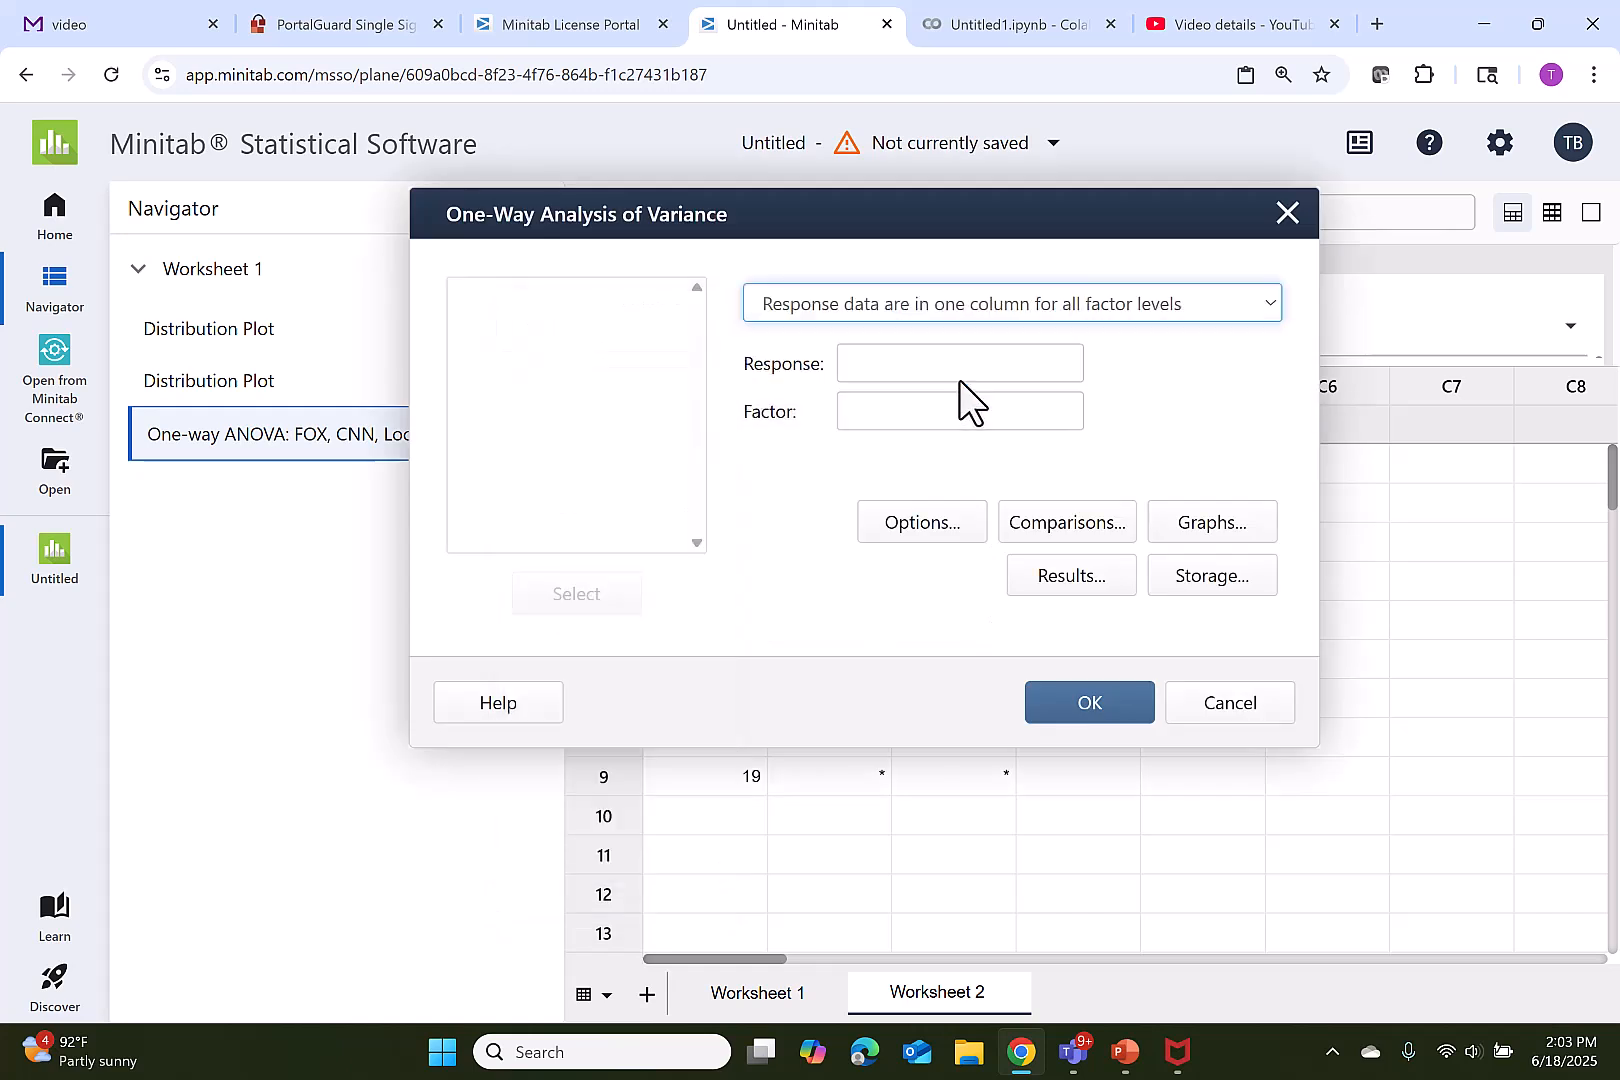
Step: Use Elliptical, Treadmill and Bike as the responses, and accept options with equal variances, confidence level 90 and an upper-bound interval
{"action": "left_click", "coordinate": [934, 425]}
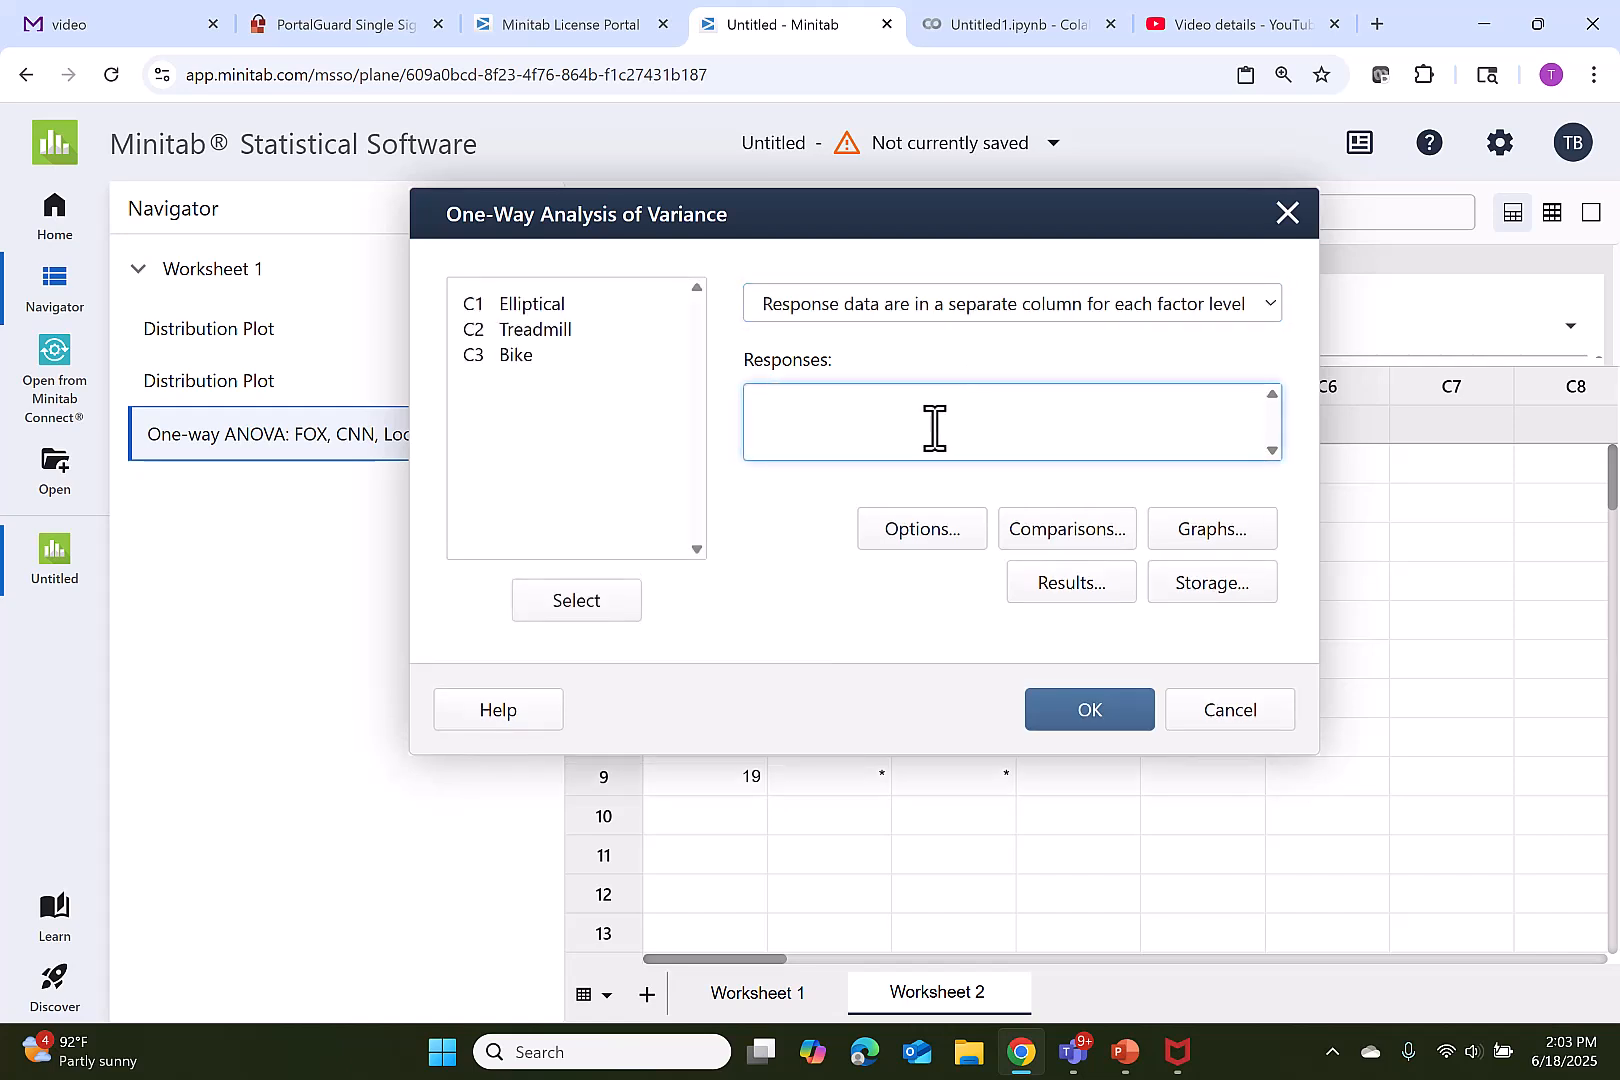
{"action": "left_click", "coordinate": [545, 301]}
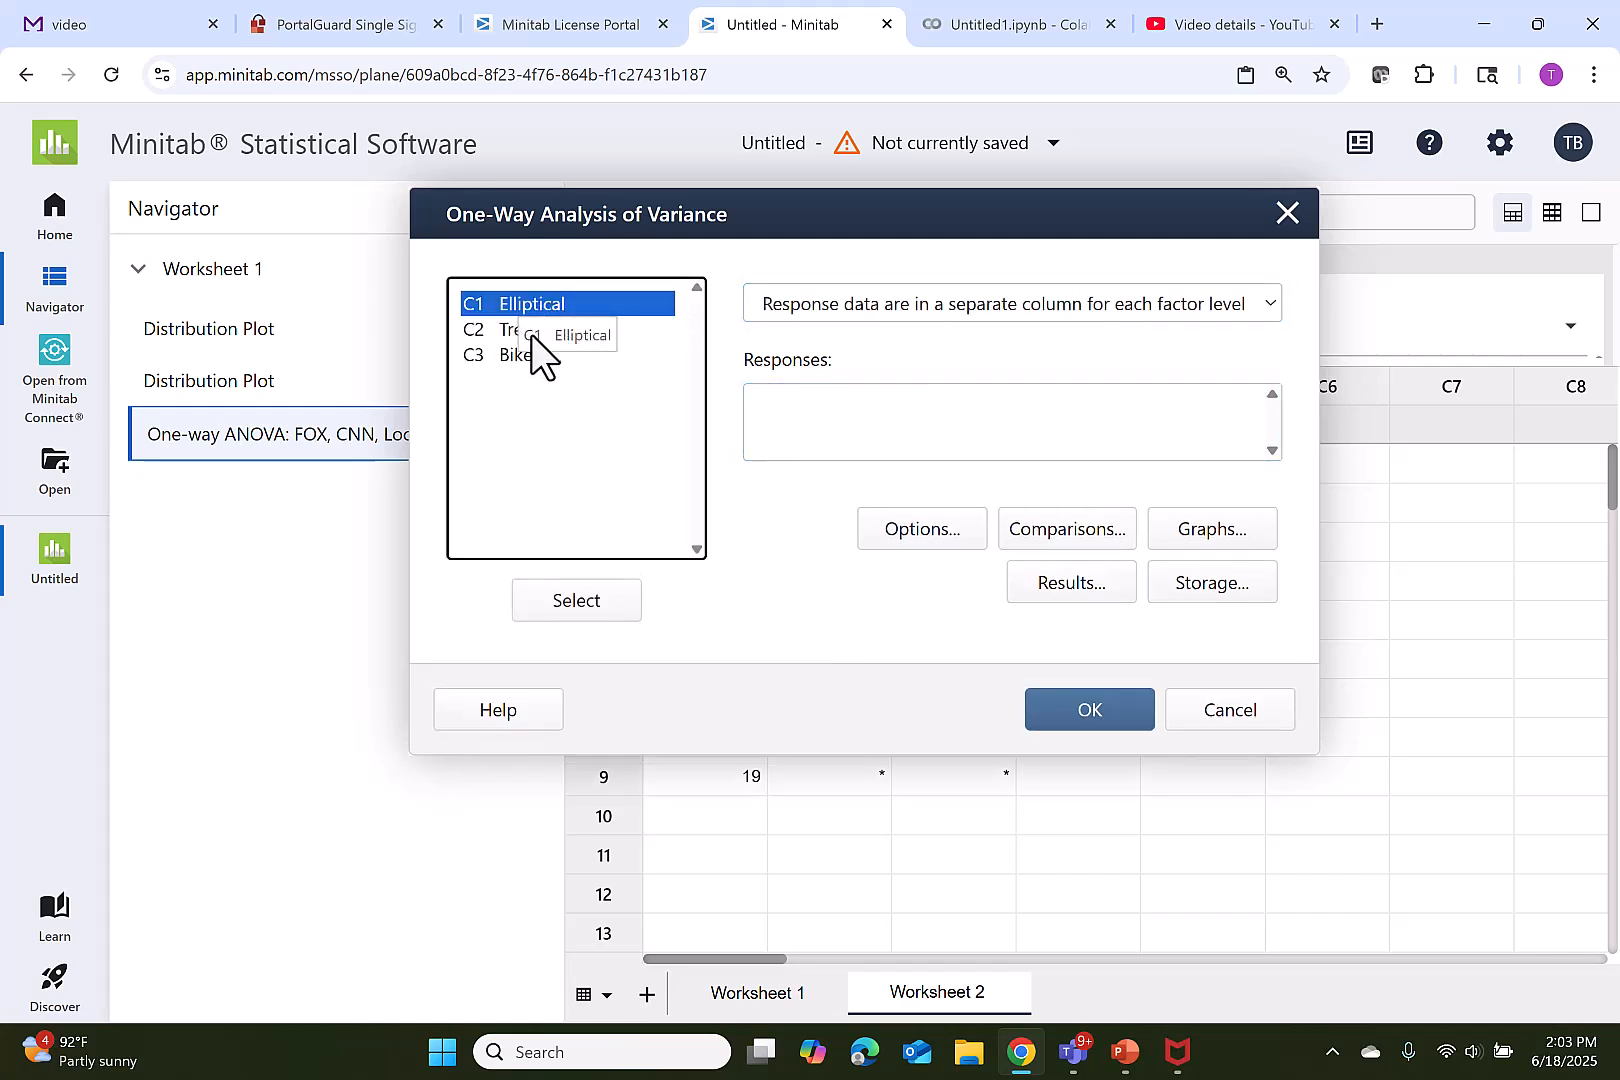
{"action": "left_click", "coordinate": [499, 330]}
{"action": "double_click", "coordinate": [499, 333]}
{"action": "left_click", "coordinate": [492, 356]}
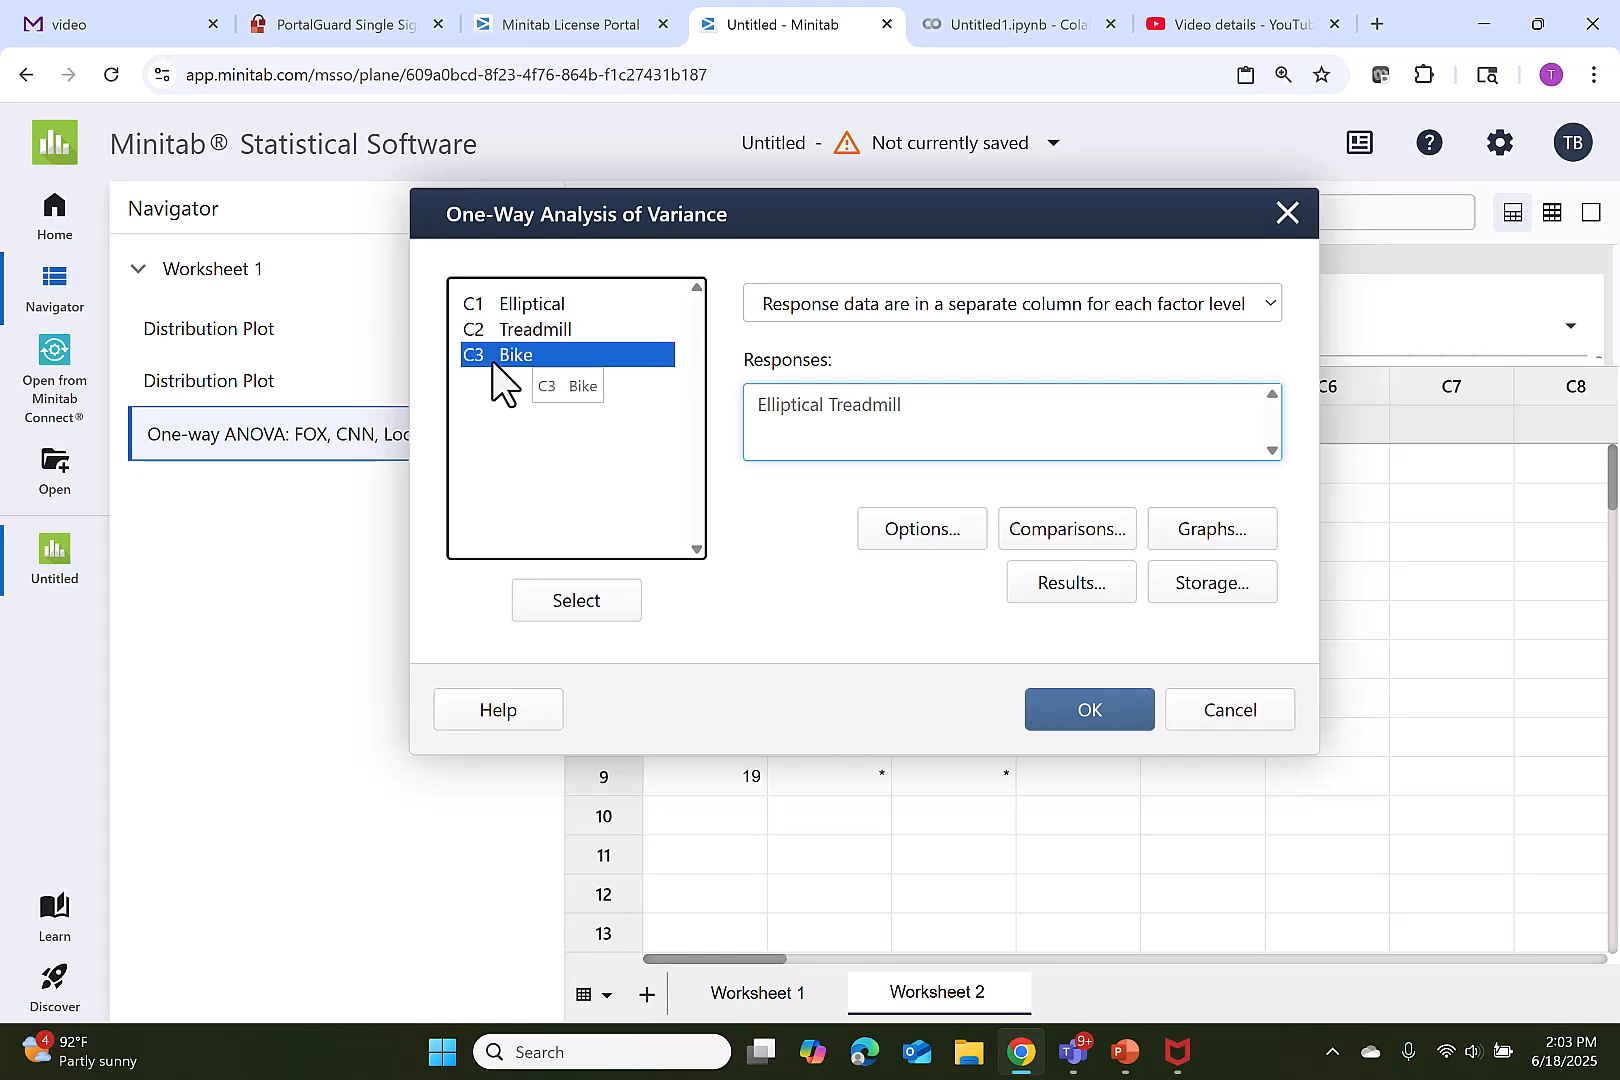
{"action": "double_click", "coordinate": [492, 356]}
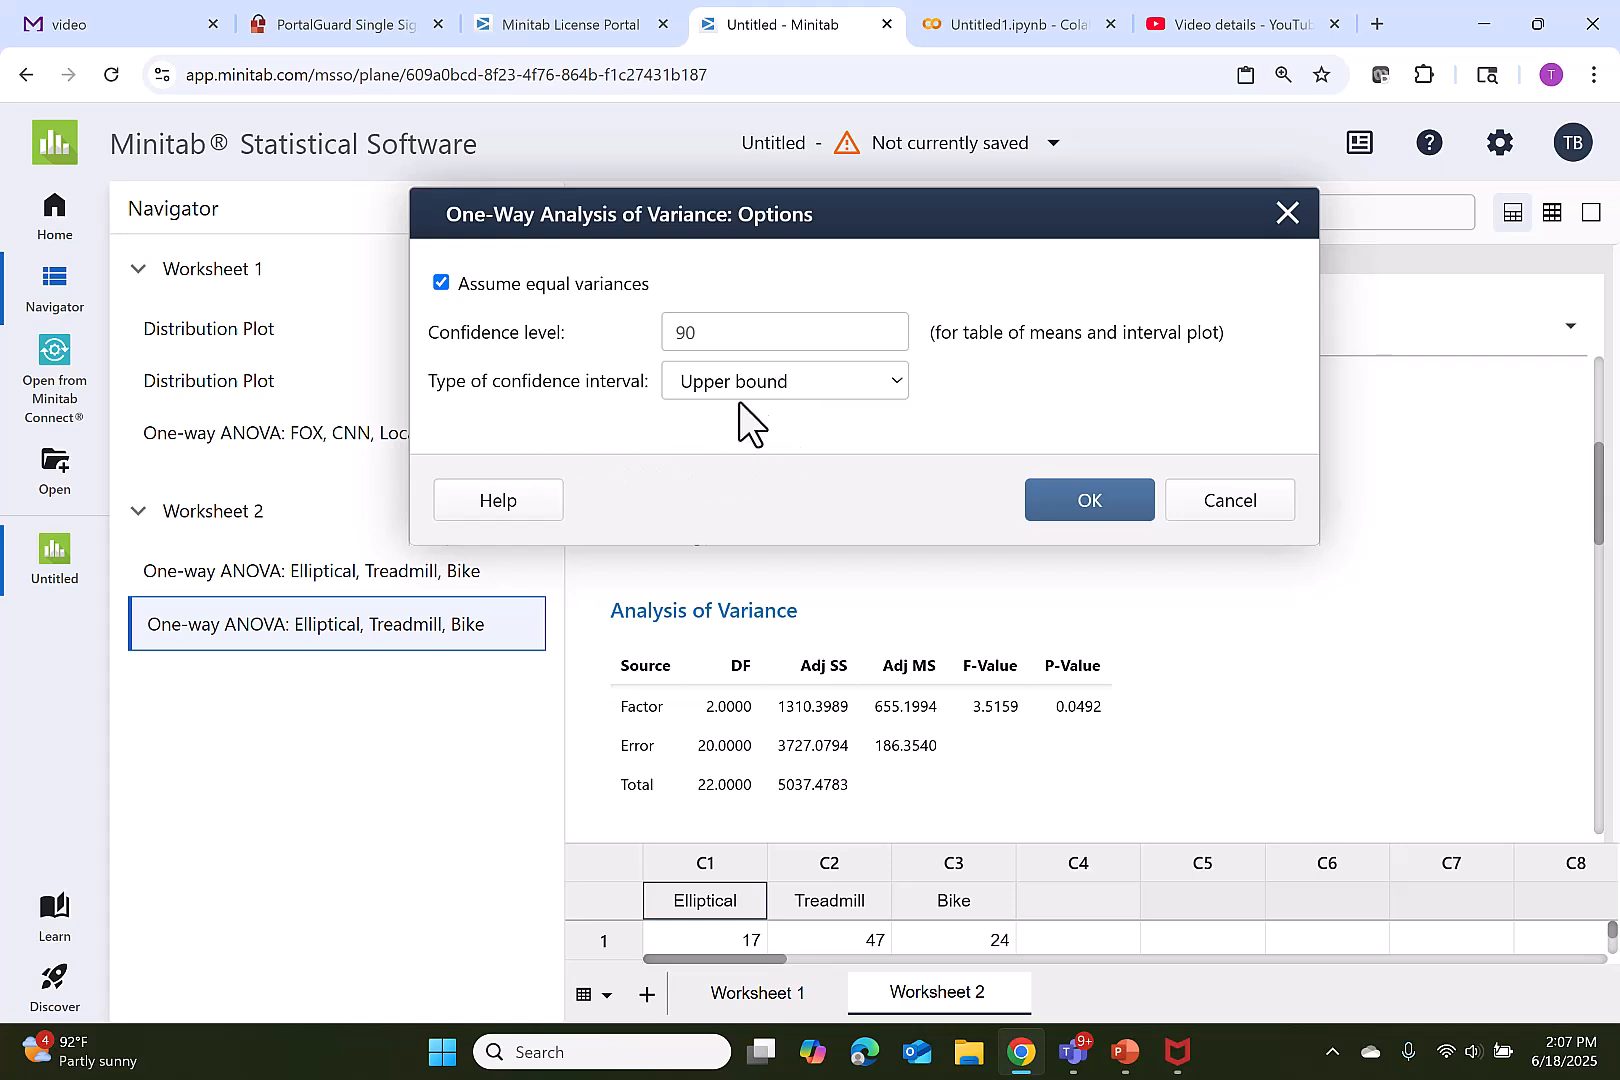
{"action": "left_click", "coordinate": [1090, 500]}
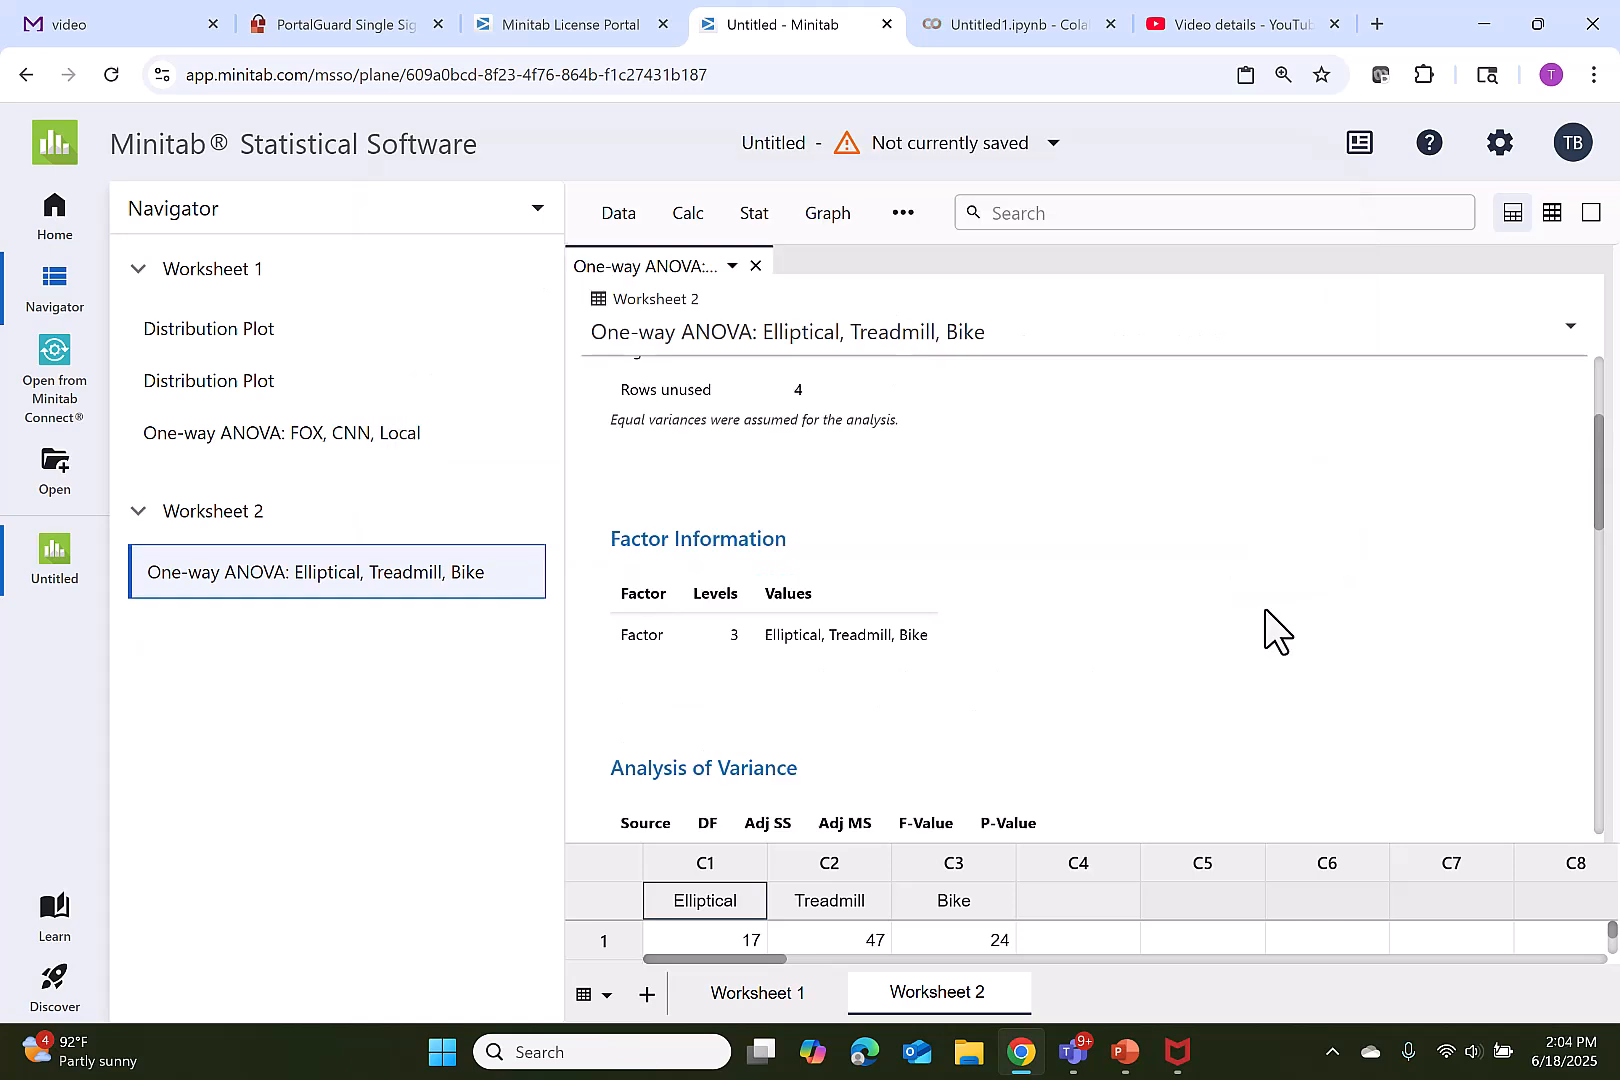
Step: Set the Analysis of Variance results table to 3 custom decimal places
{"action": "scroll", "coordinate": [1266, 609], "scroll_direction": "down", "scroll_amount": 1}
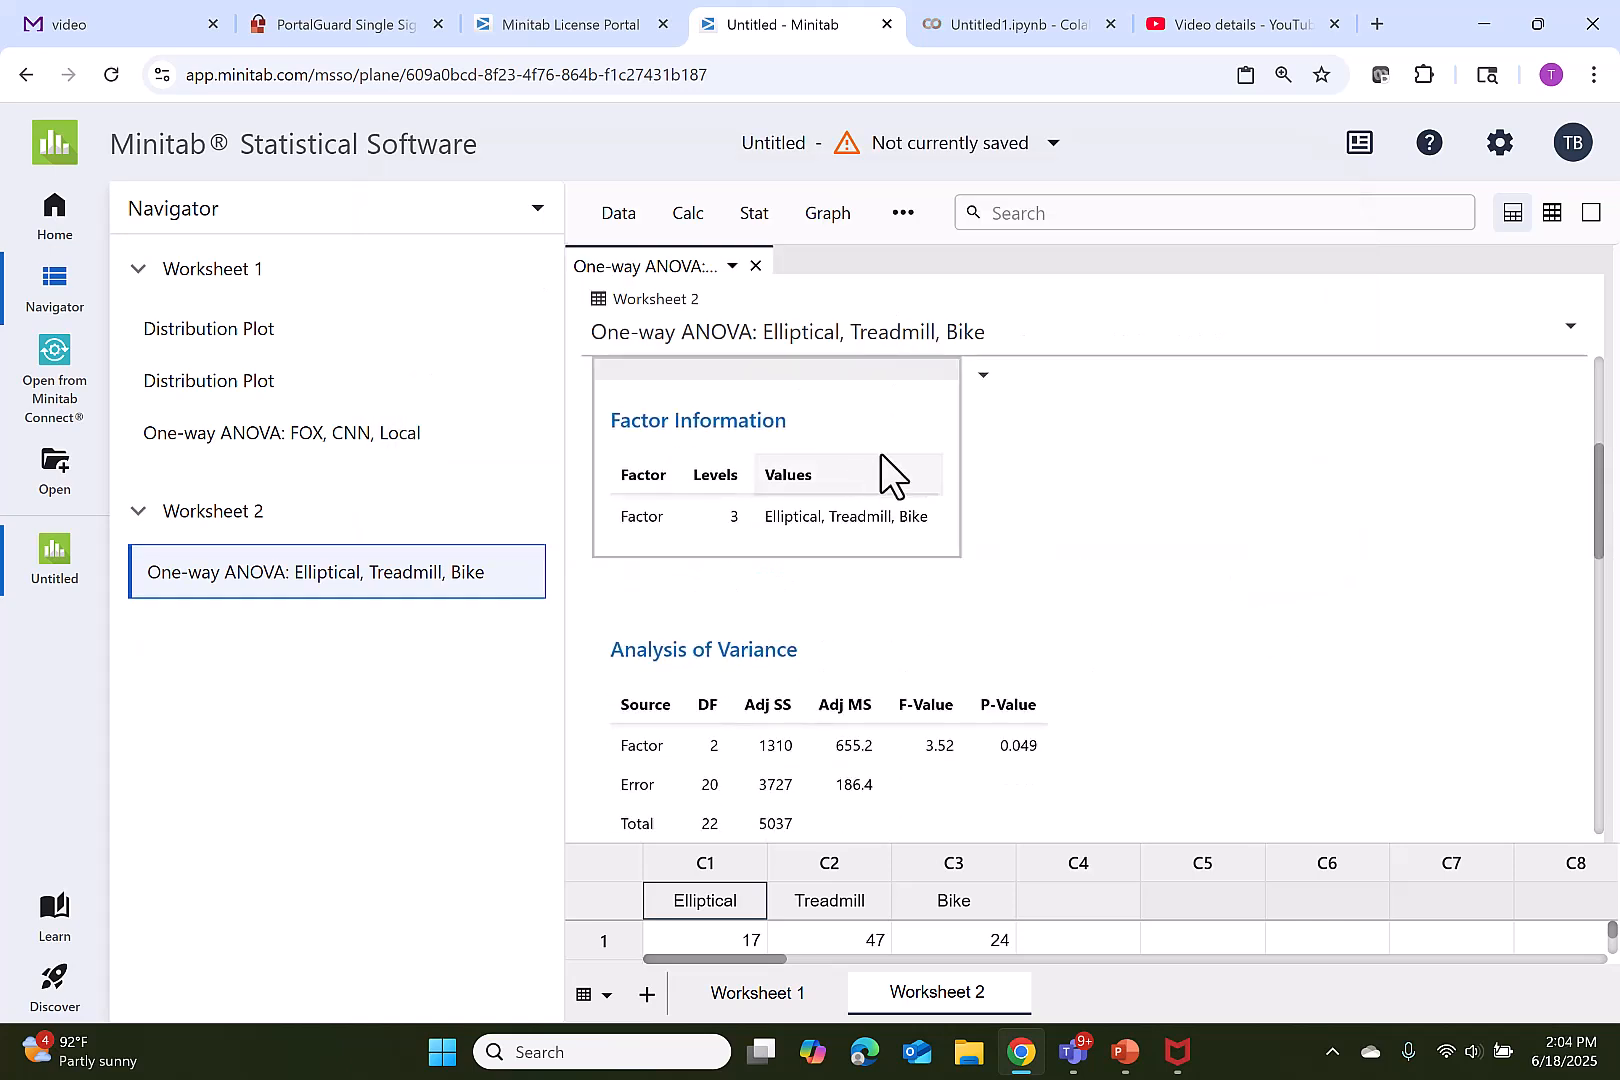
{"action": "scroll", "coordinate": [1099, 508], "scroll_direction": "down", "scroll_amount": 2}
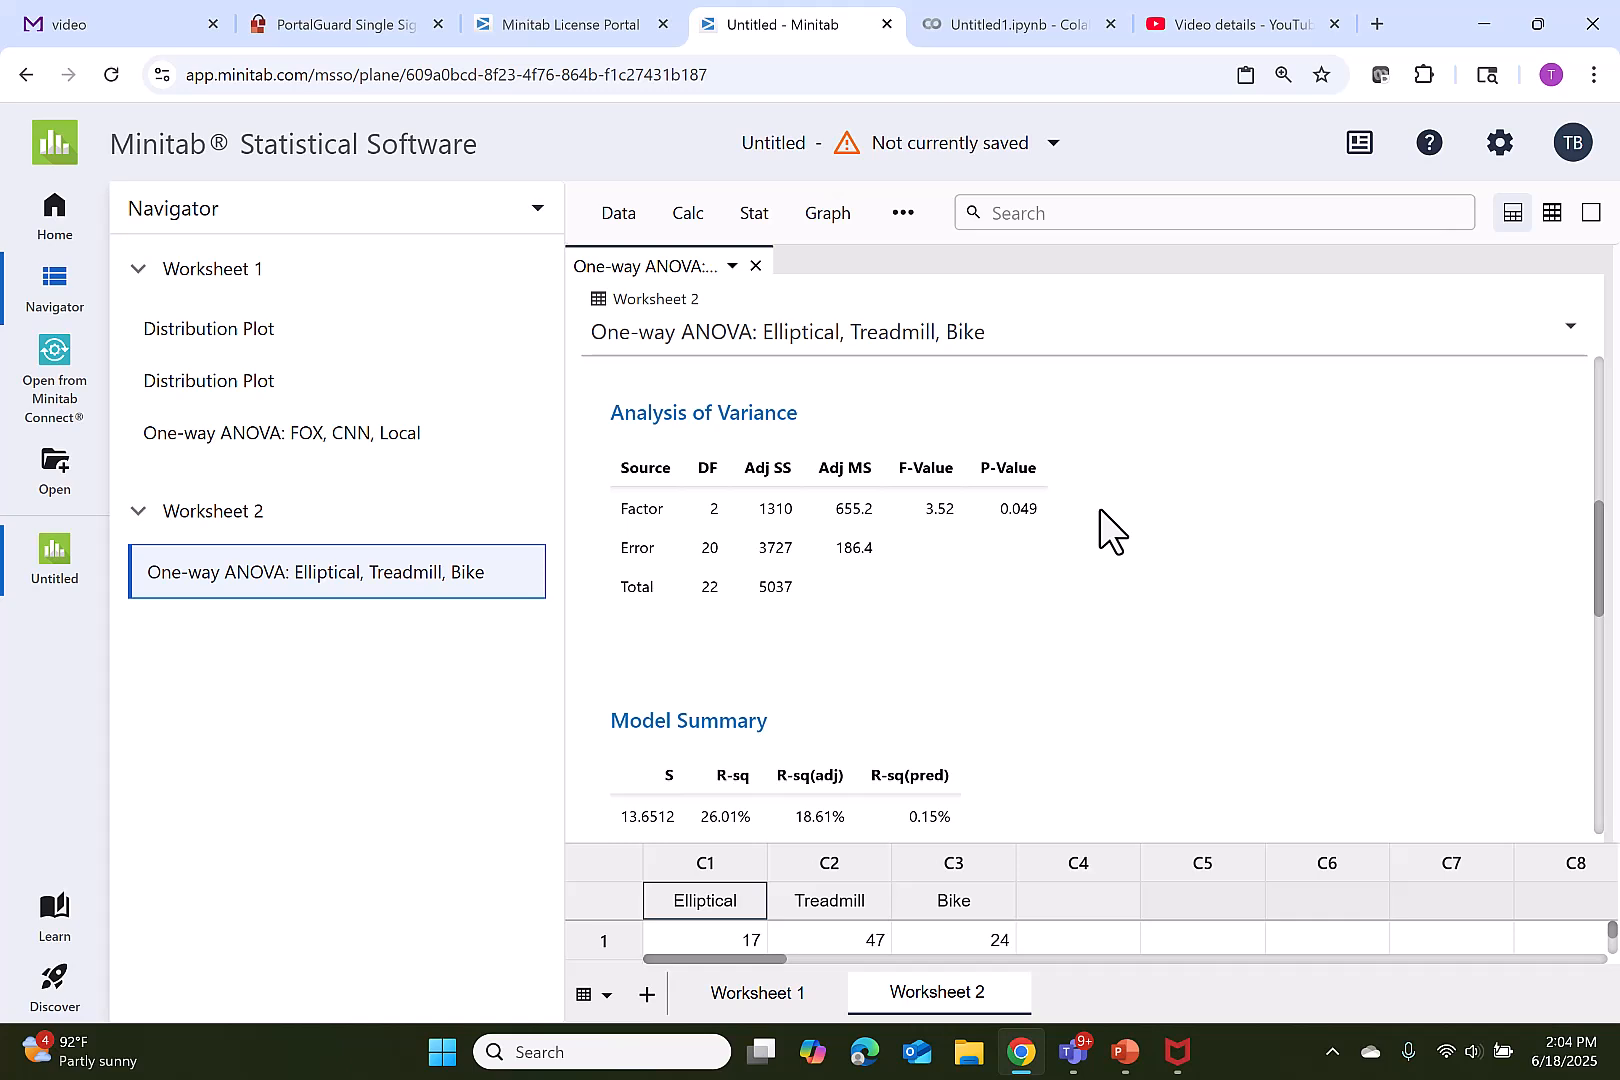
{"action": "scroll", "coordinate": [1100, 509], "scroll_direction": "down", "scroll_amount": 2}
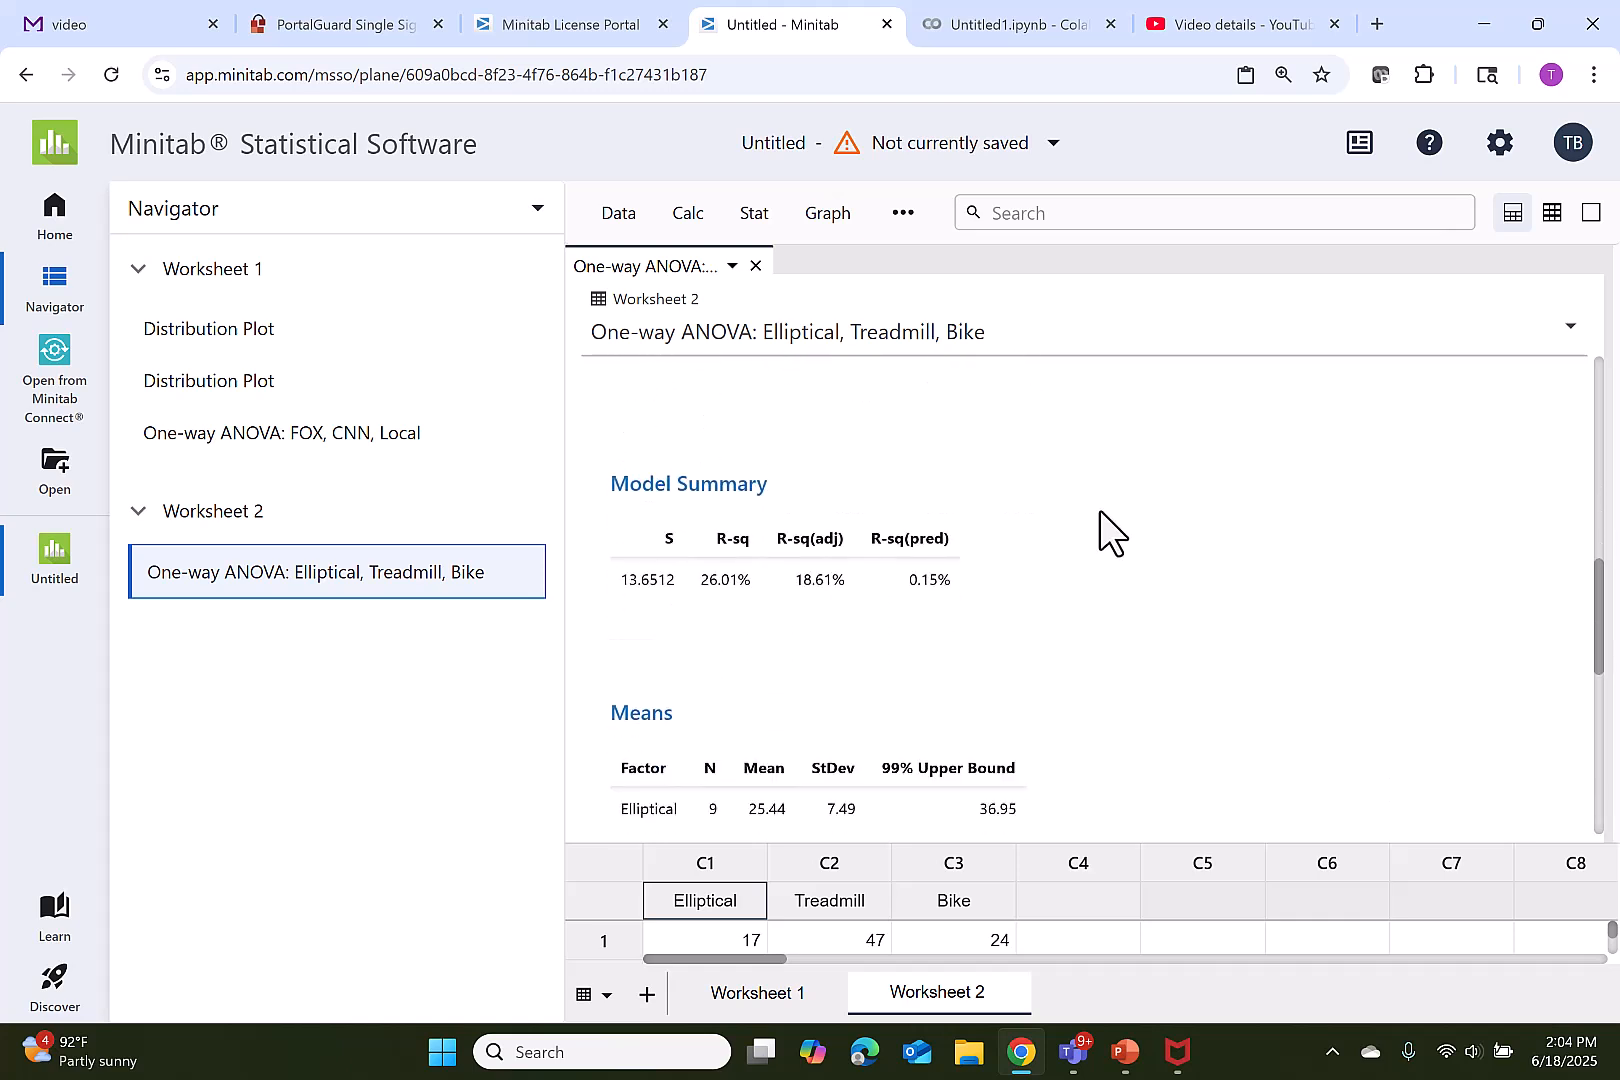
{"action": "scroll", "coordinate": [1100, 511], "scroll_direction": "down", "scroll_amount": 2}
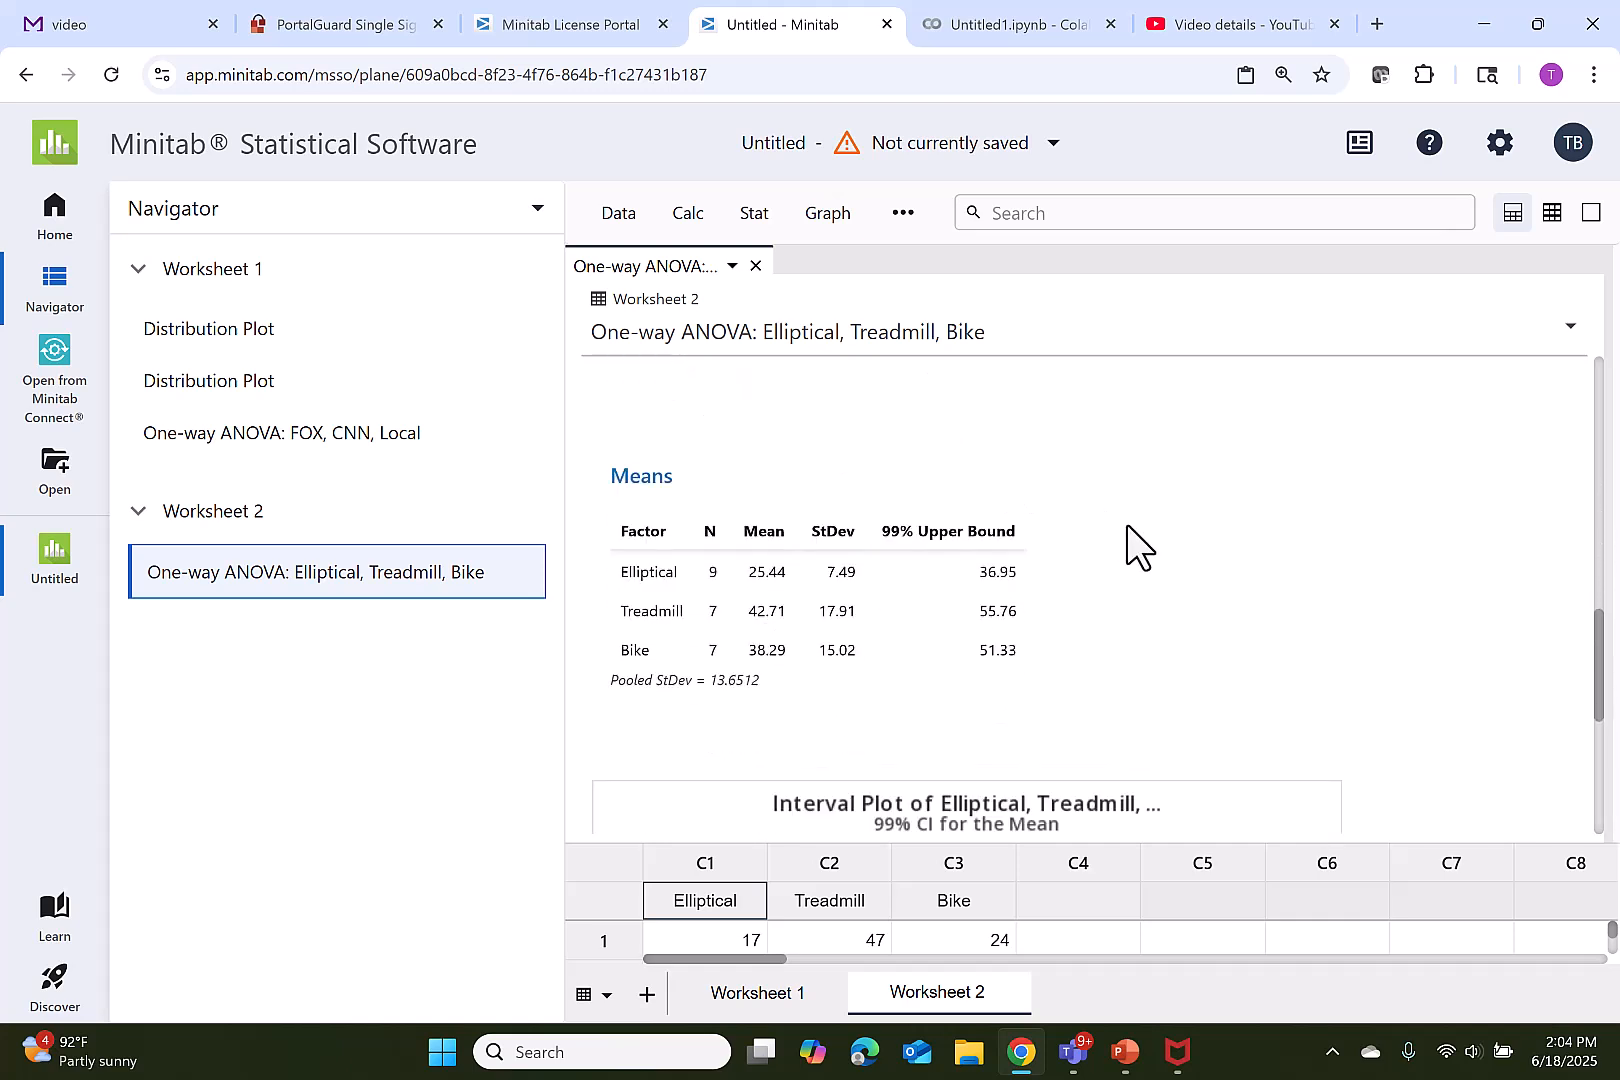
{"action": "scroll", "coordinate": [1078, 500], "scroll_direction": "up", "scroll_amount": 4}
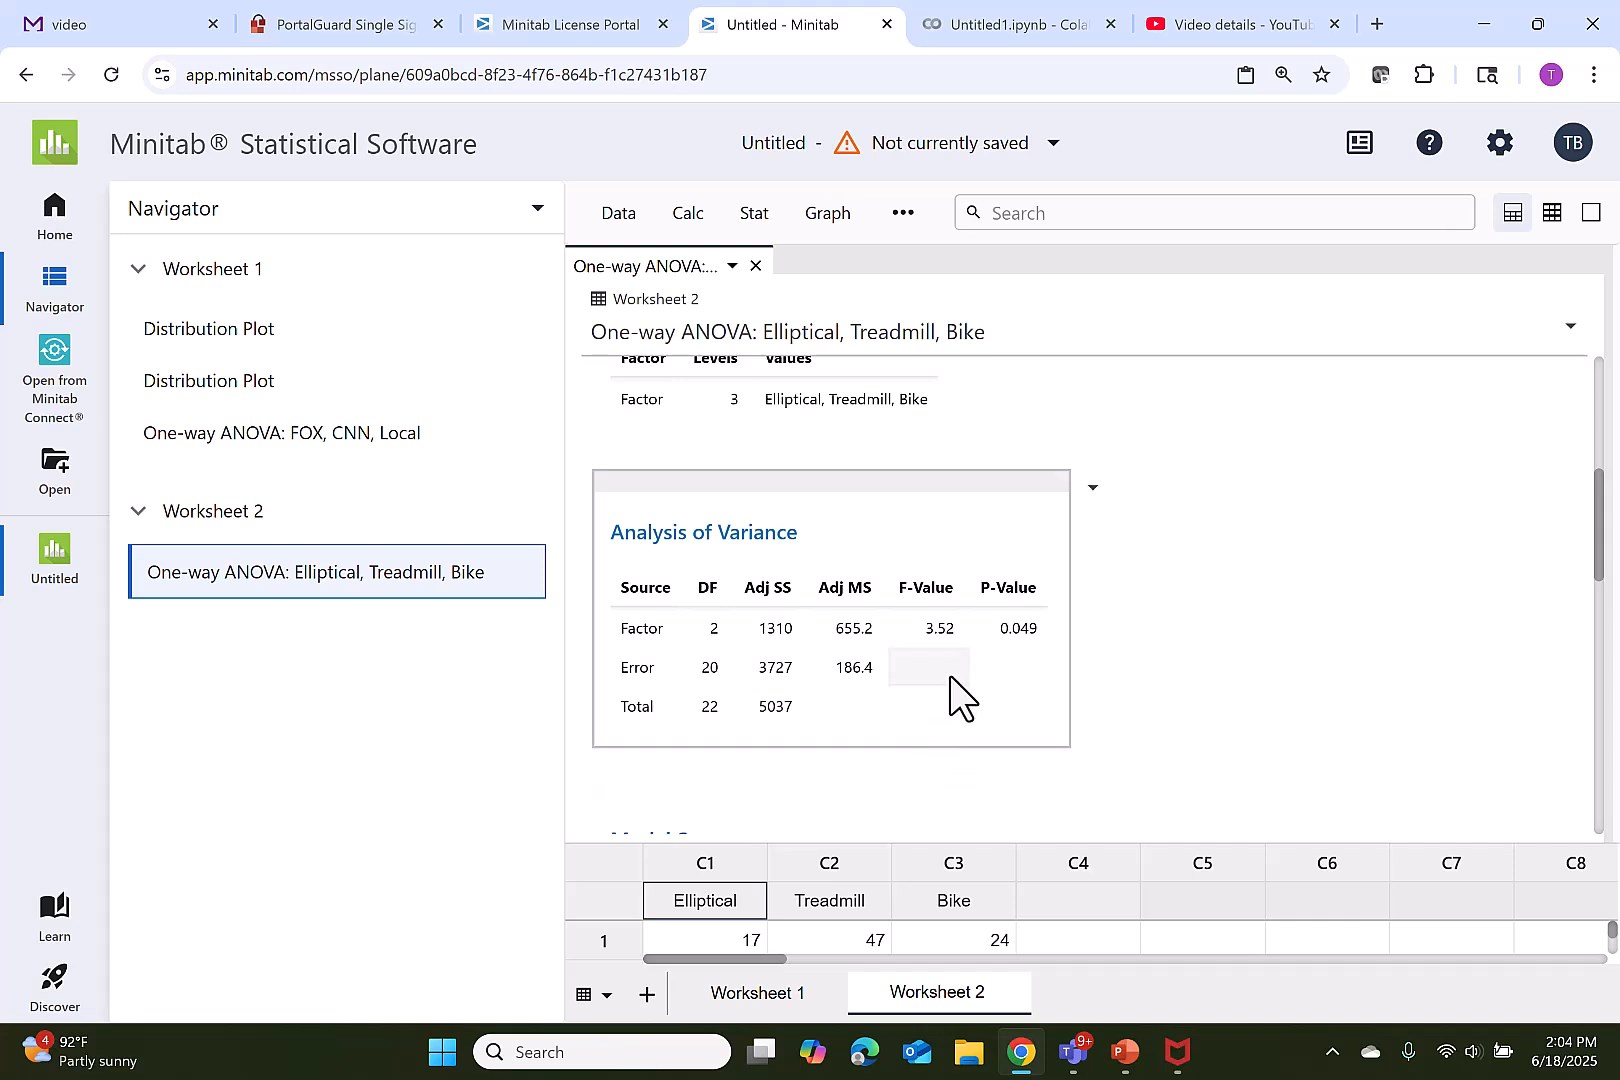
{"action": "left_click", "coordinate": [1092, 487]}
{"action": "left_click", "coordinate": [1106, 614]}
{"action": "left_click", "coordinate": [1356, 479]}
{"action": "type", "text": "3"}
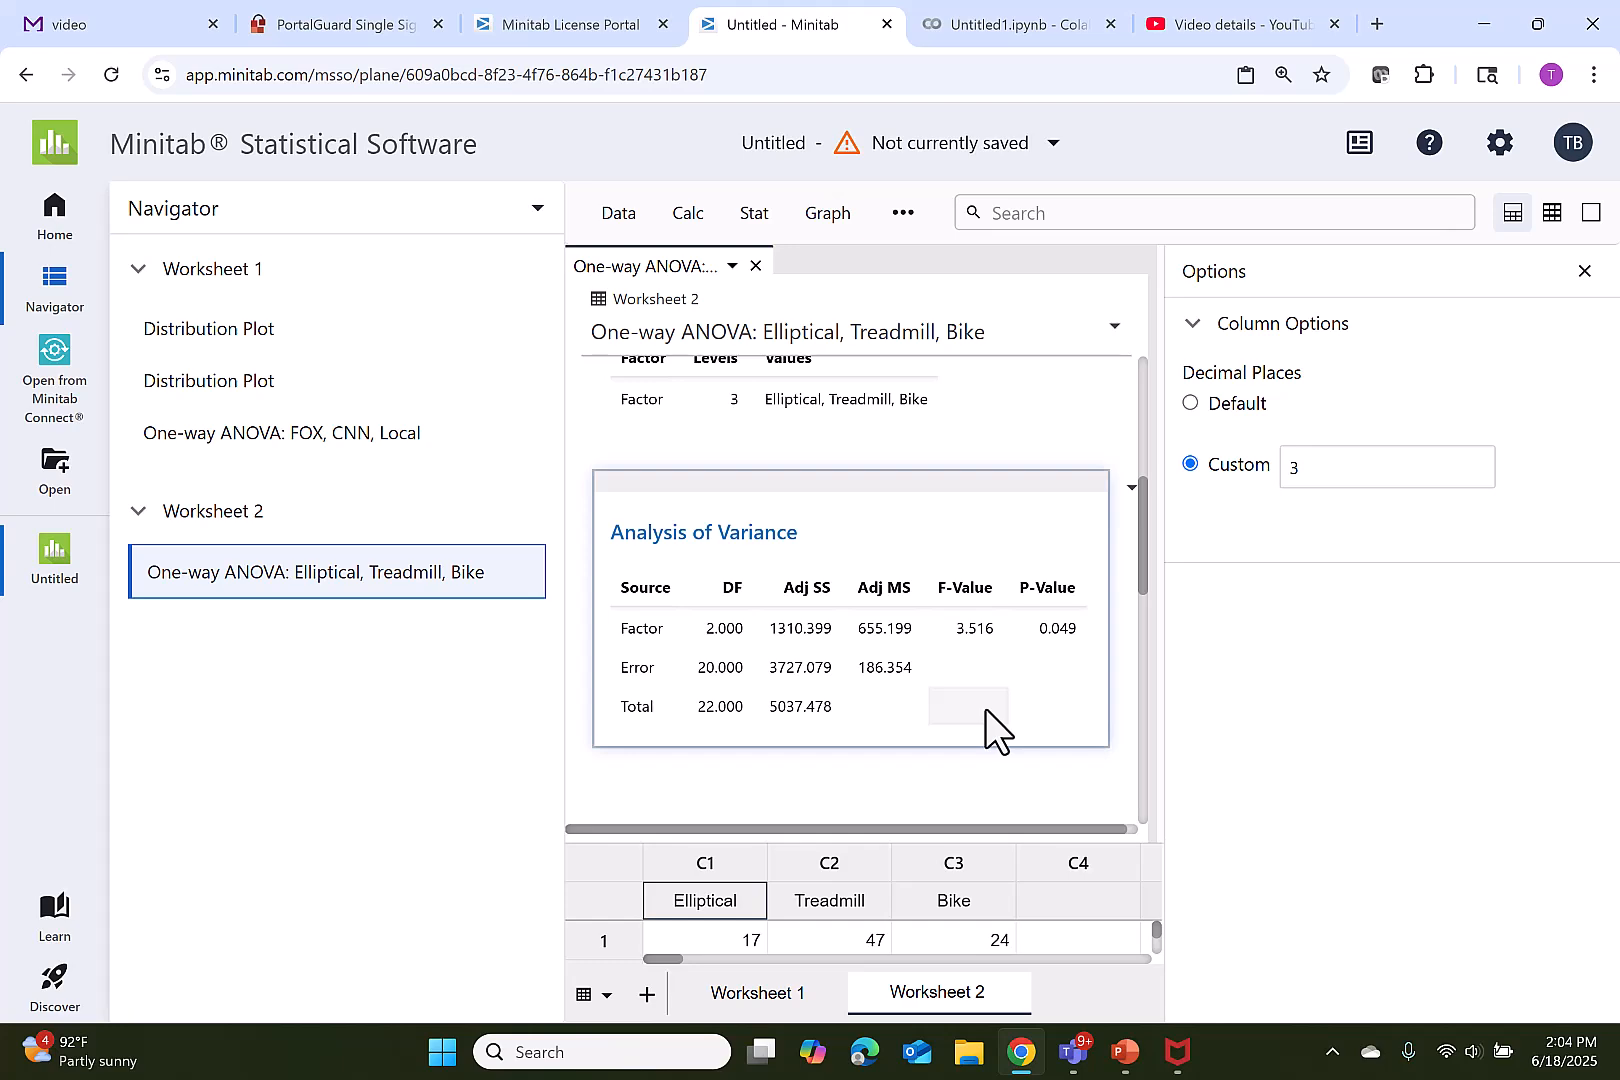
Step: Switch to the MyOpenMath question, enter 3.516 as the test statistic and submit it
{"action": "key", "text": "ctrl+1"}
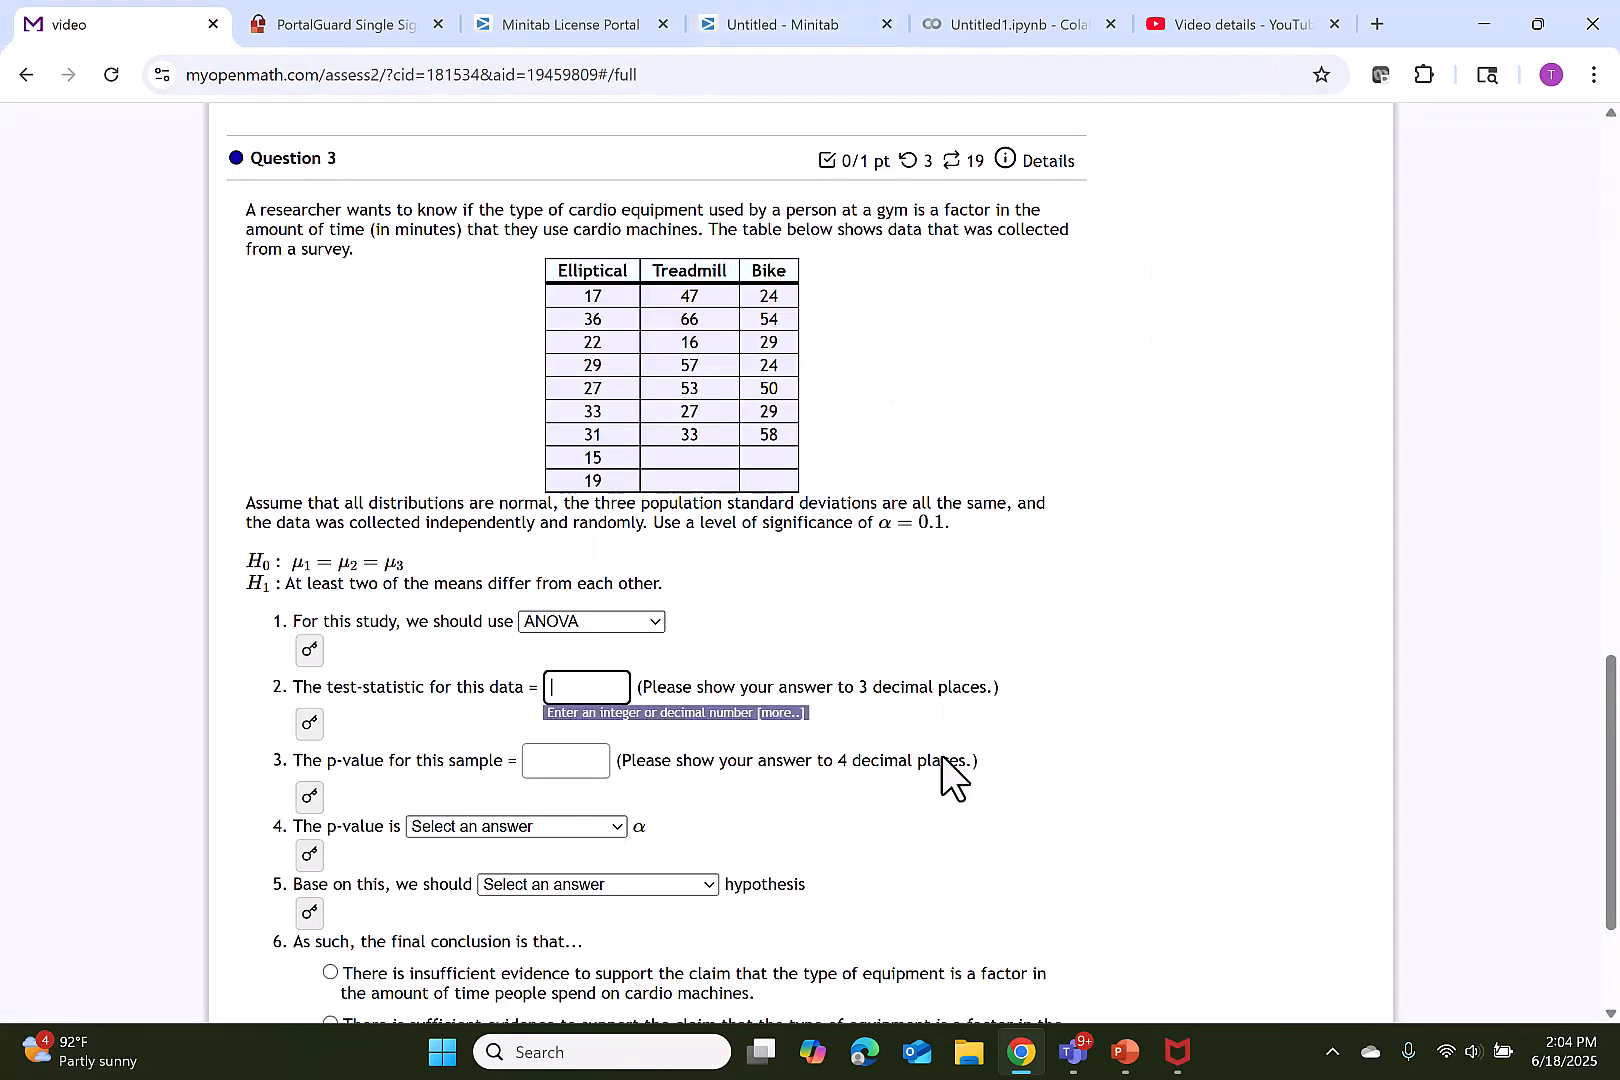
{"action": "type", "text": "3.516"}
{"action": "key", "text": "Return"}
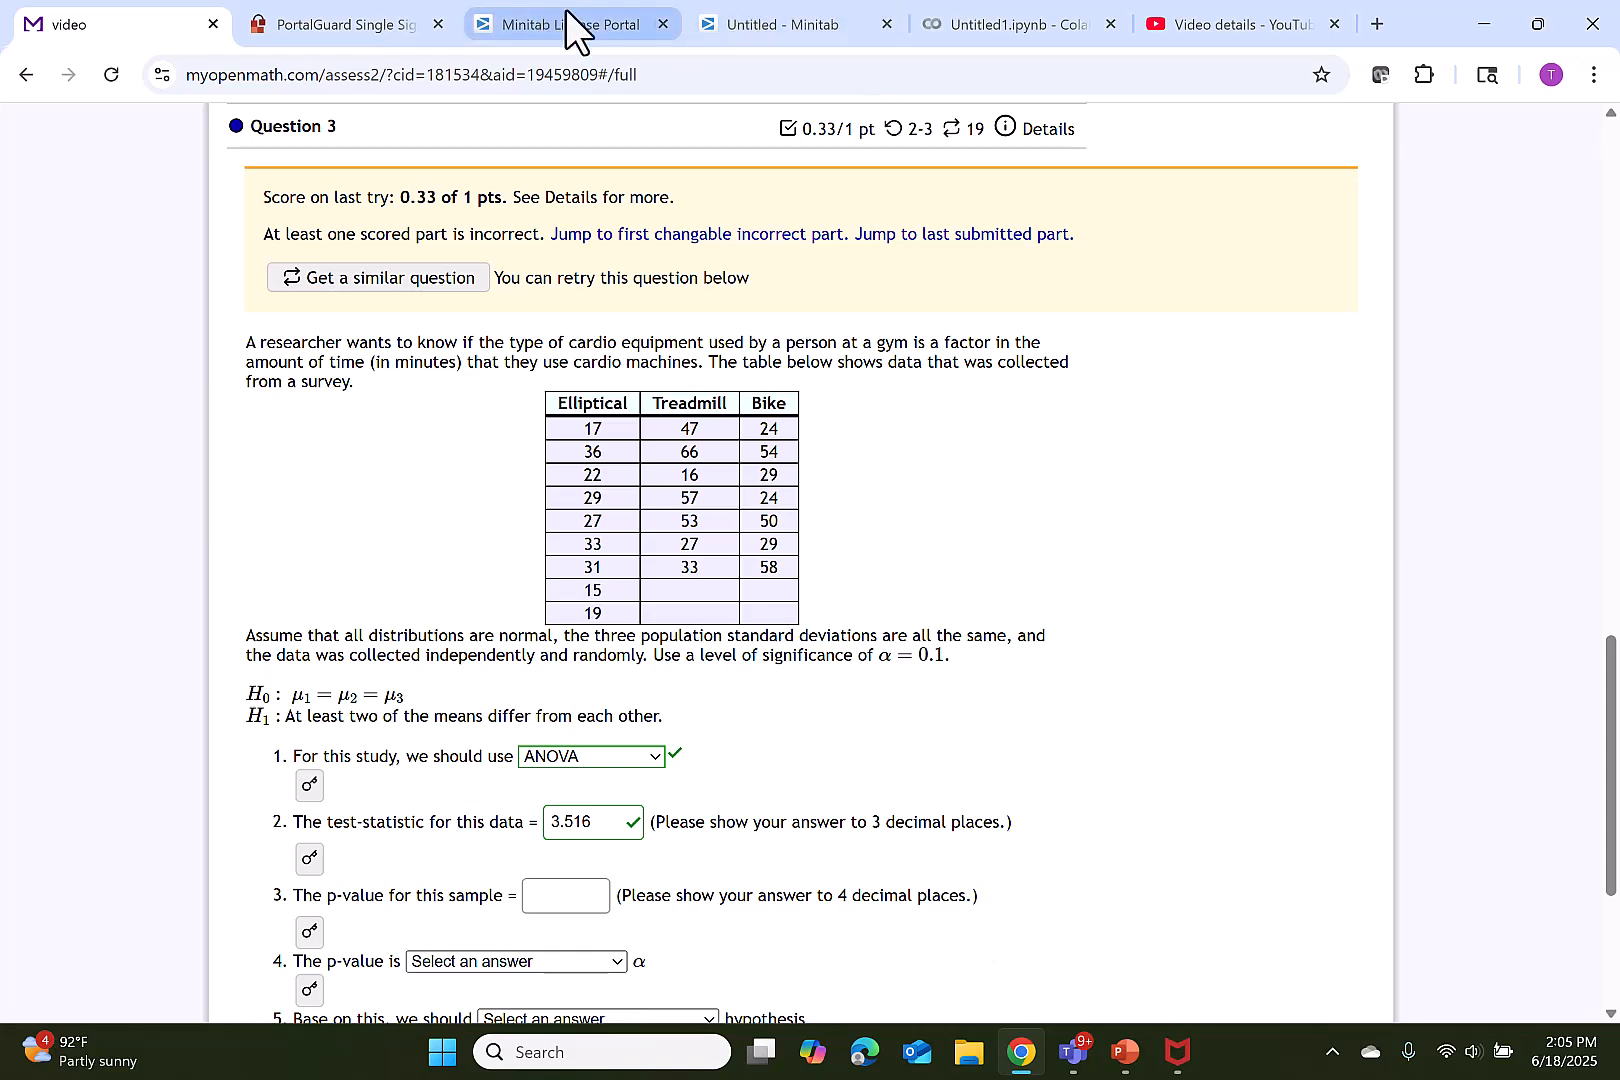
Step: Return to Minitab and set the Analysis of Variance table's custom decimal places to 4
{"action": "left_click", "coordinate": [756, 27]}
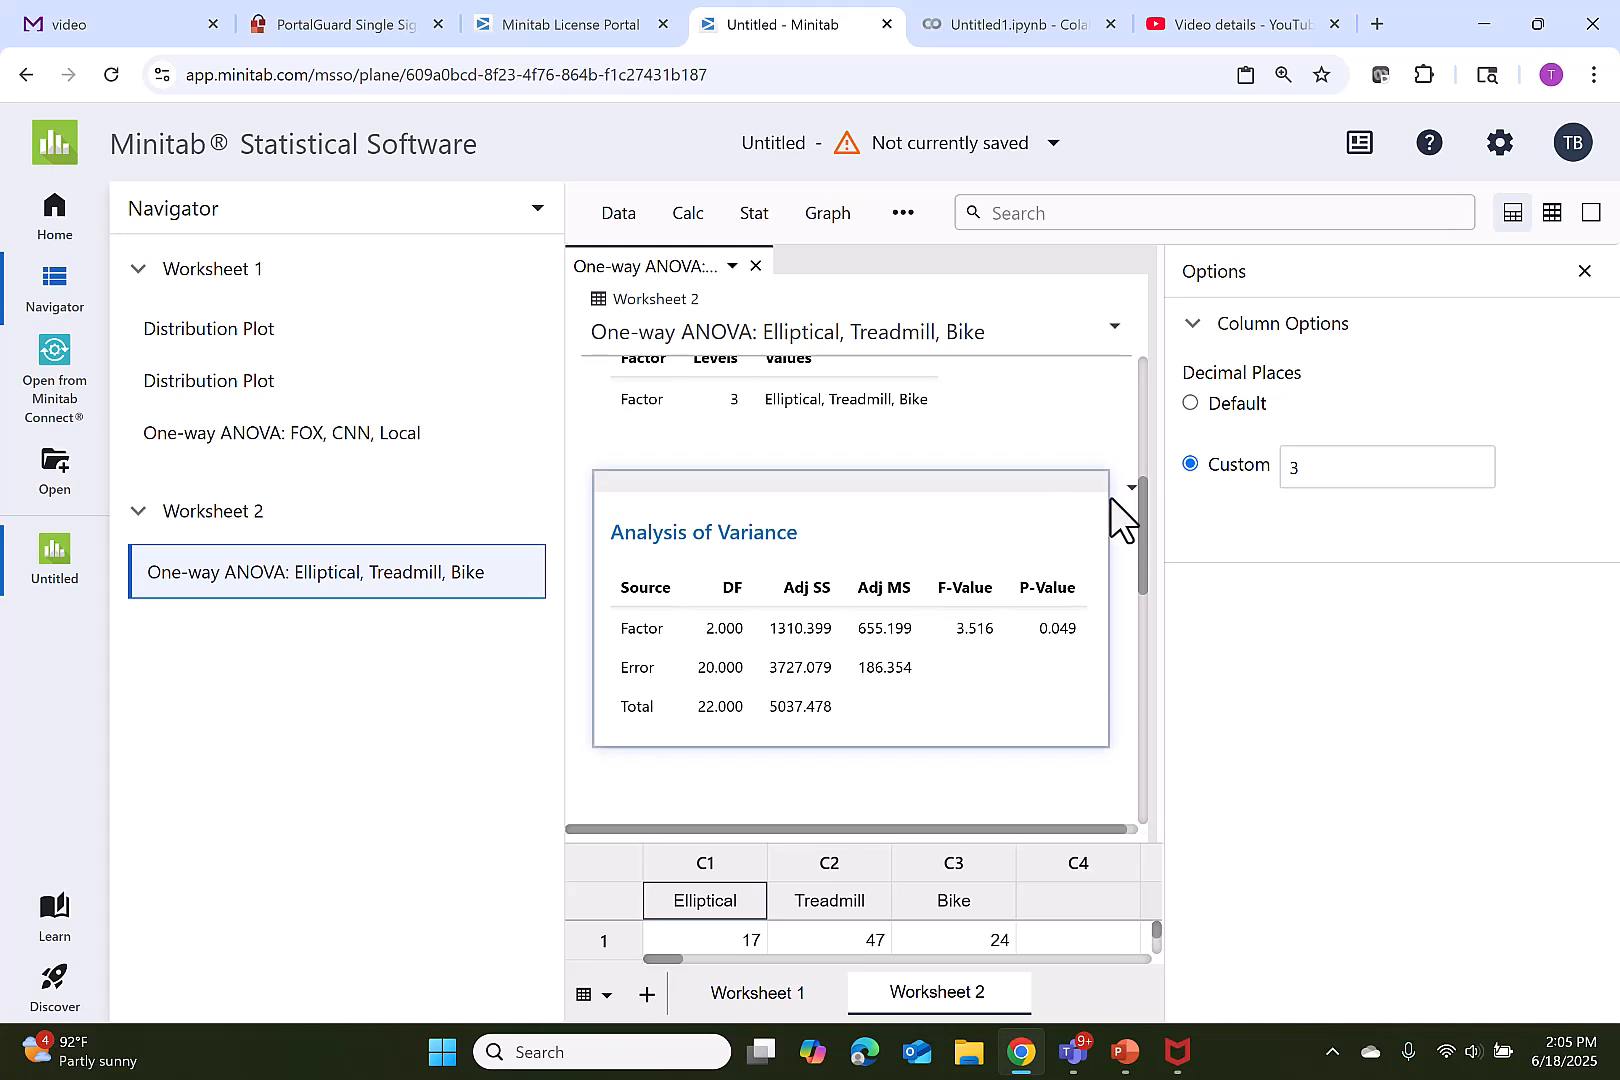
{"action": "double_click", "coordinate": [1318, 462]}
{"action": "type", "text": "4"}
{"action": "left_click", "coordinate": [1504, 587]}
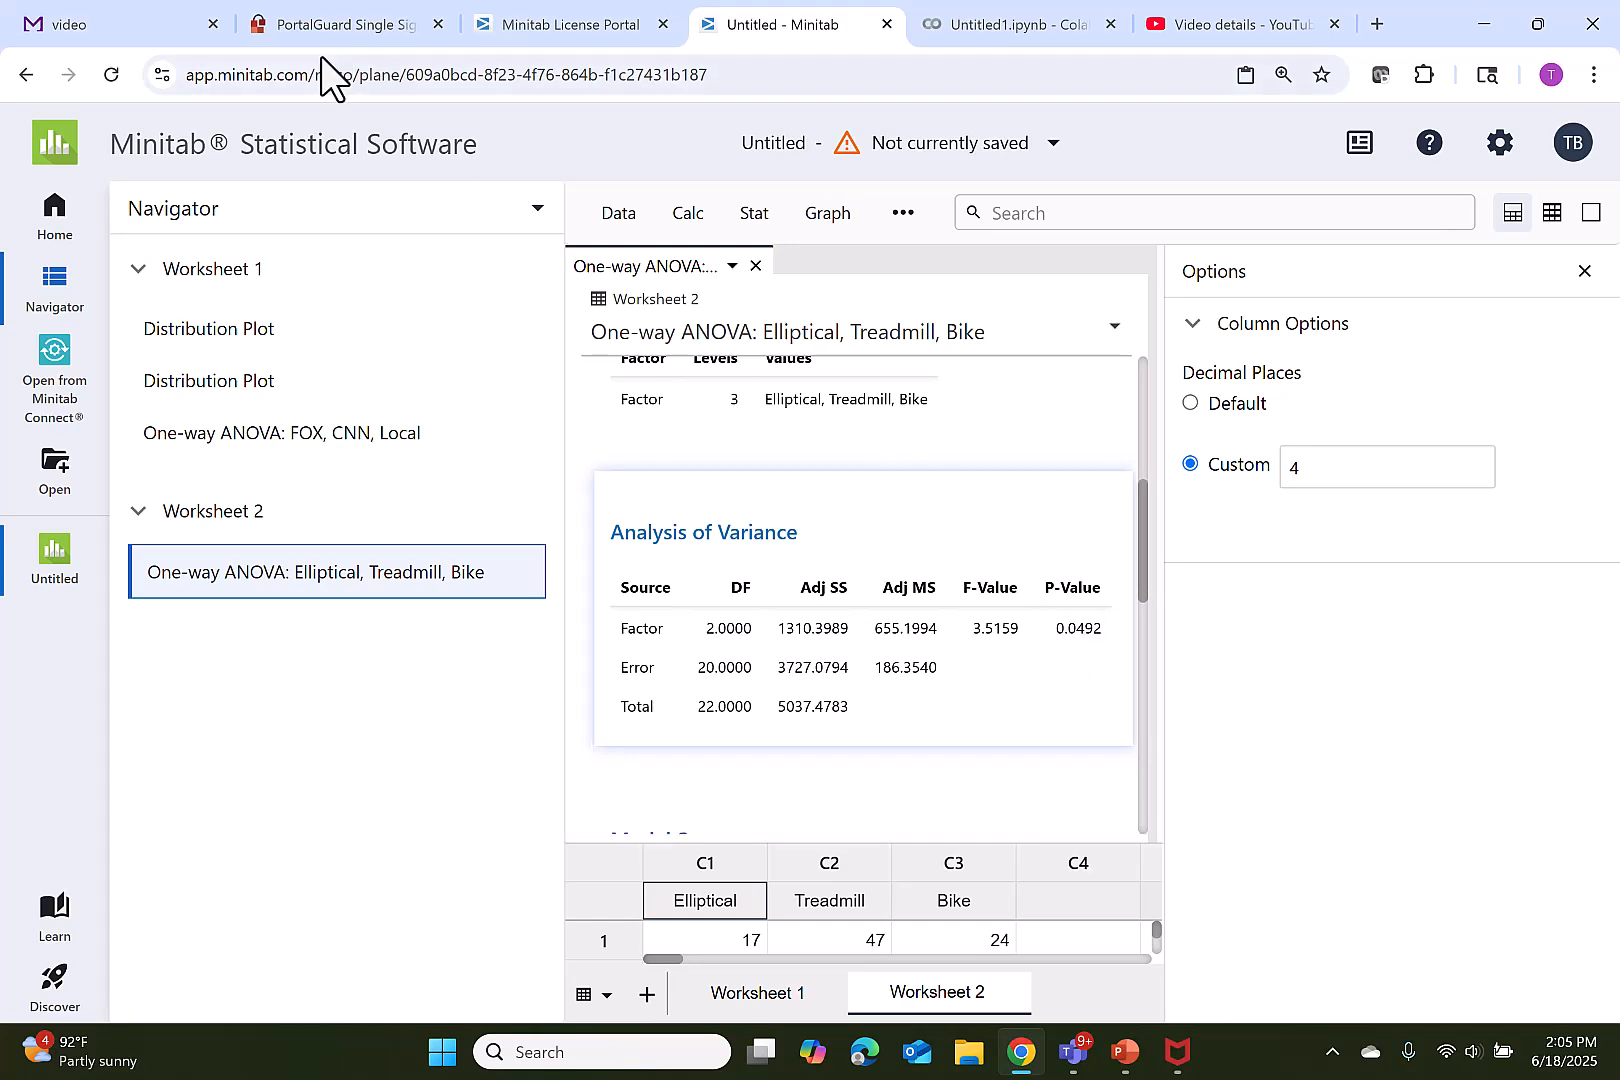
Step: Switch to the MyOpenMath question and enter .0492 as the p-value for the sample
{"action": "left_click", "coordinate": [85, 22]}
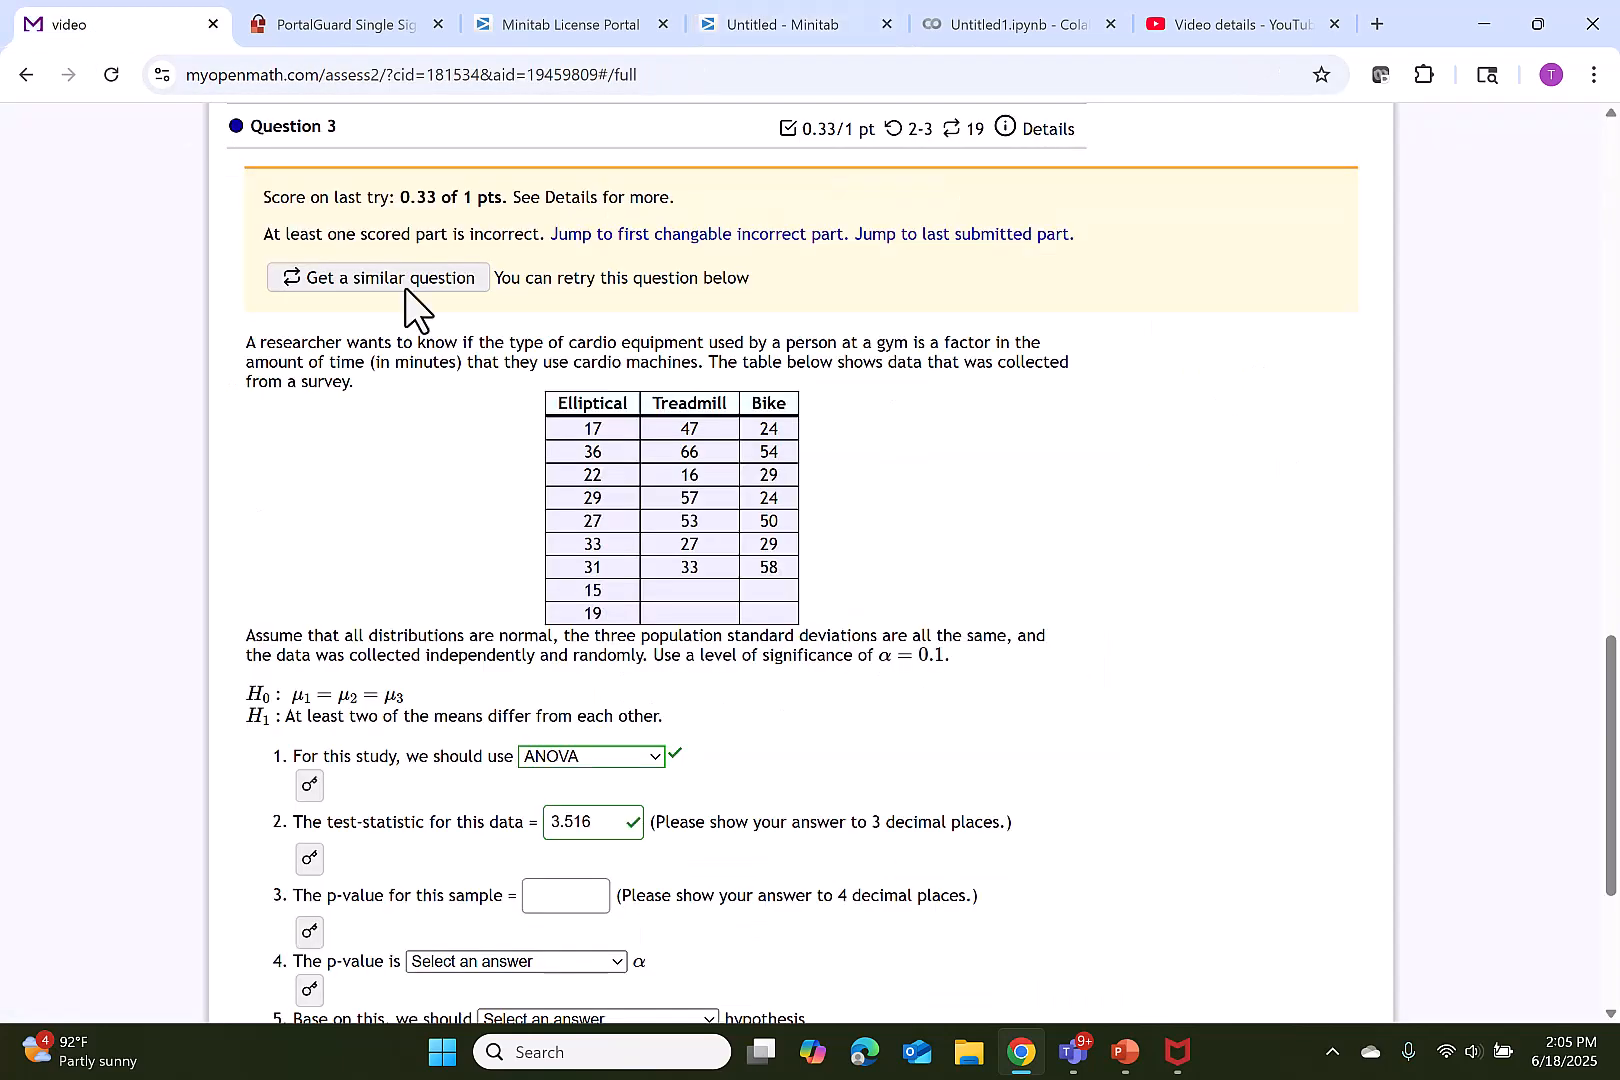
{"action": "left_click", "coordinate": [566, 890]}
{"action": "type", "text": ".0"}
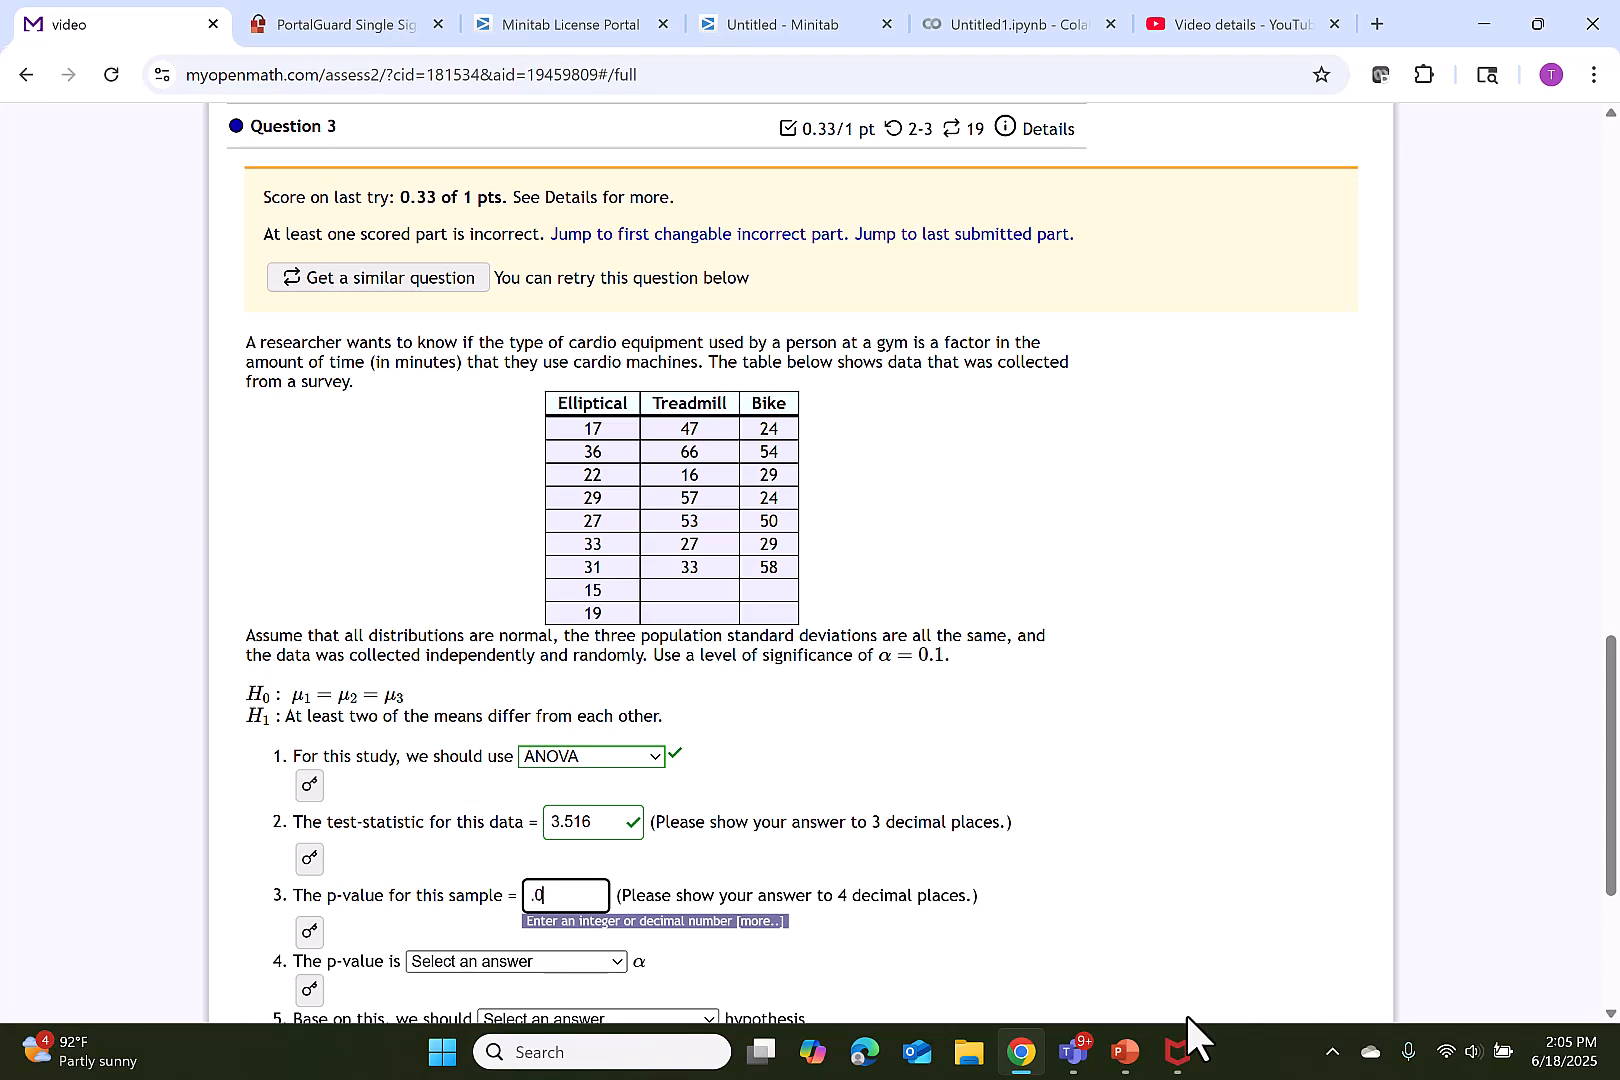
{"action": "type", "text": "492"}
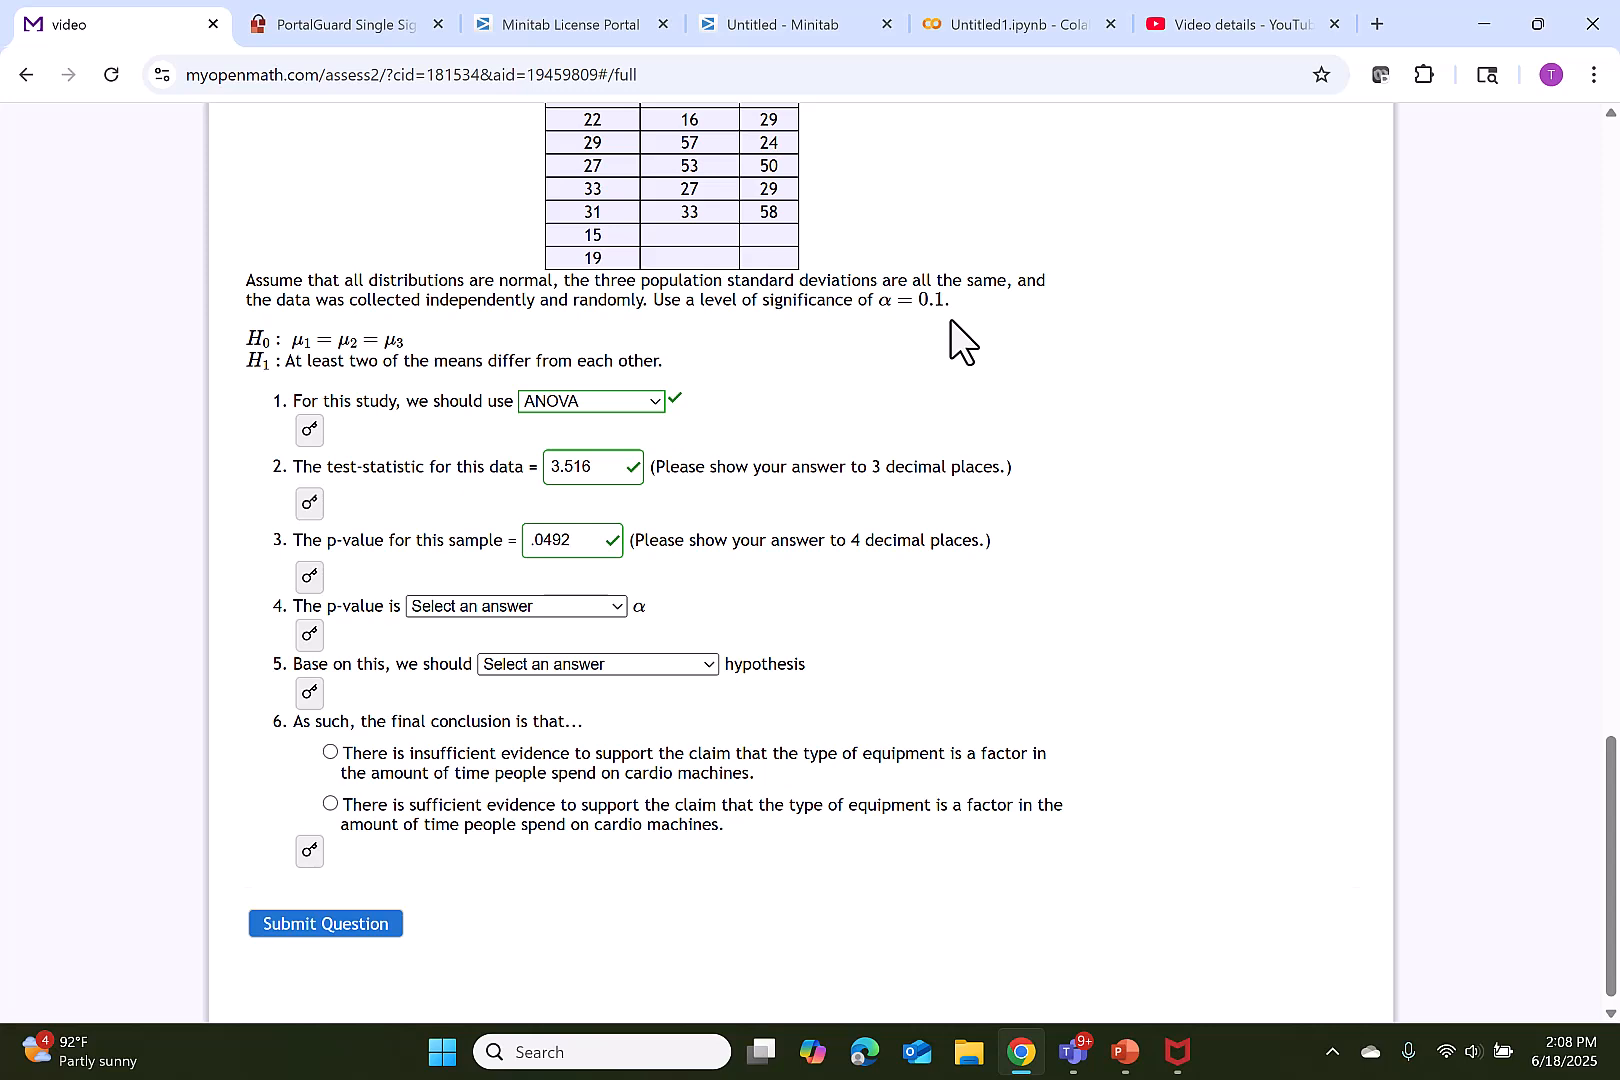
Step: Answer parts 4 to 6 with less than (or equal to) alpha, reject the null hypothesis, and sufficient evidence to support the claim
{"action": "left_click", "coordinate": [603, 609]}
{"action": "left_click", "coordinate": [460, 688]}
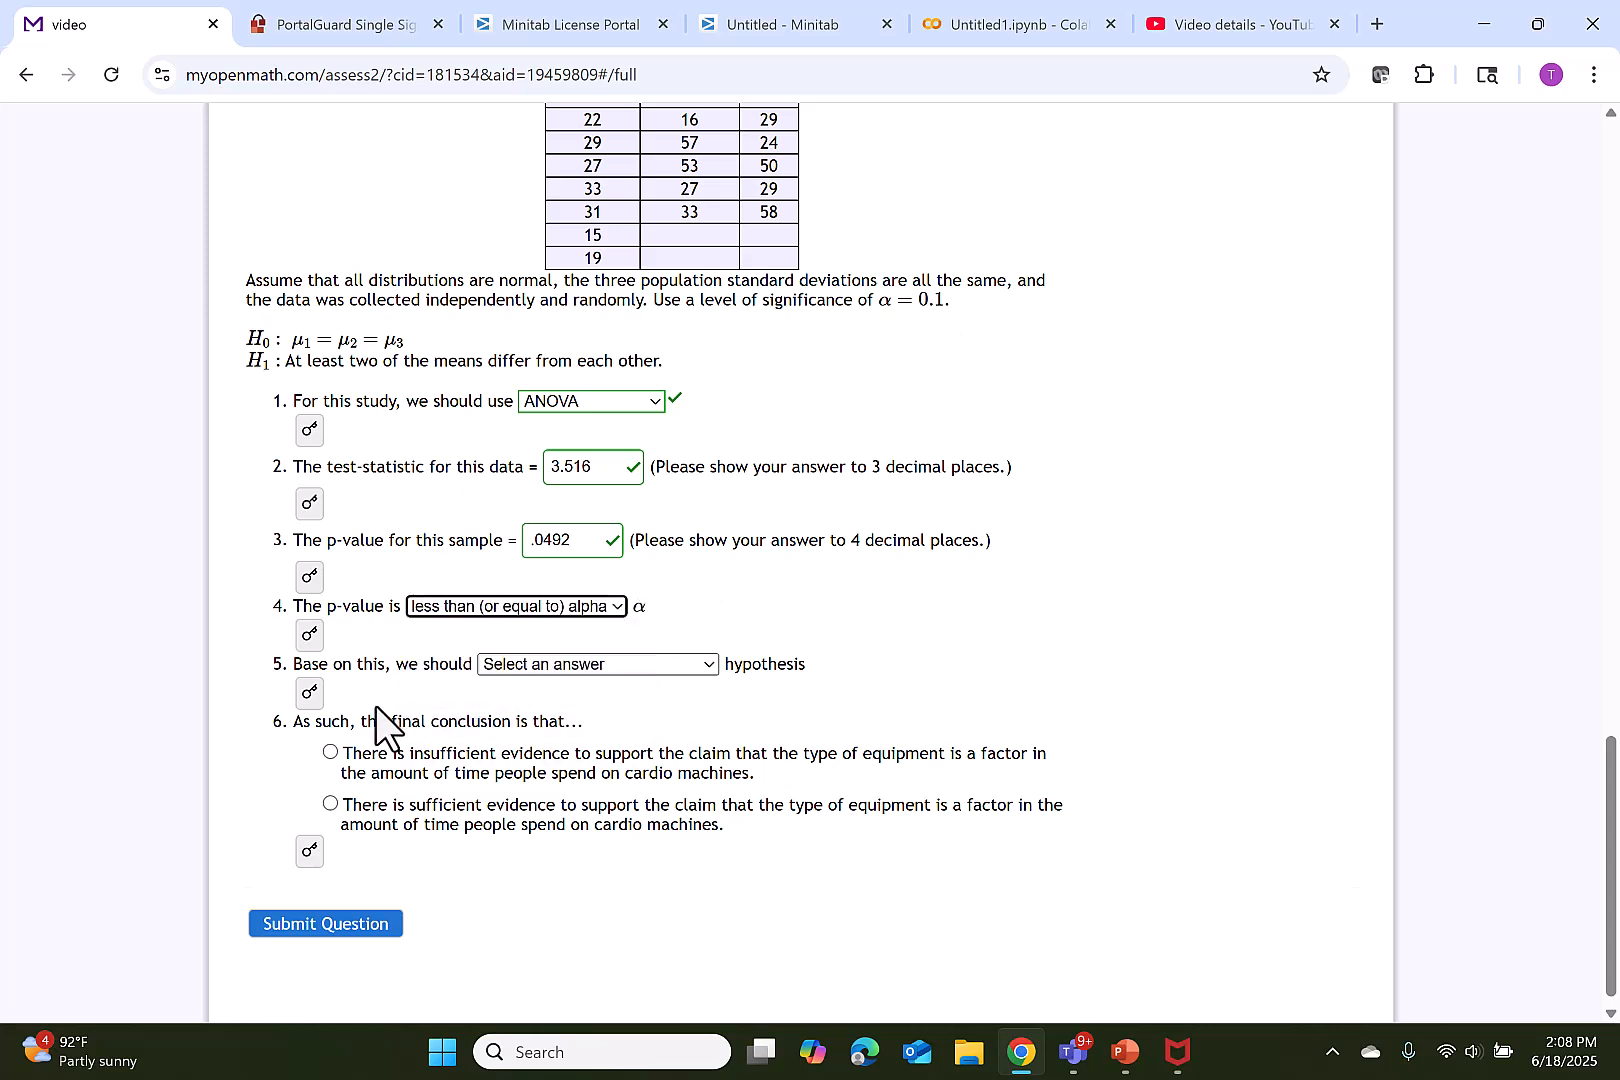
{"action": "left_click", "coordinate": [545, 664]}
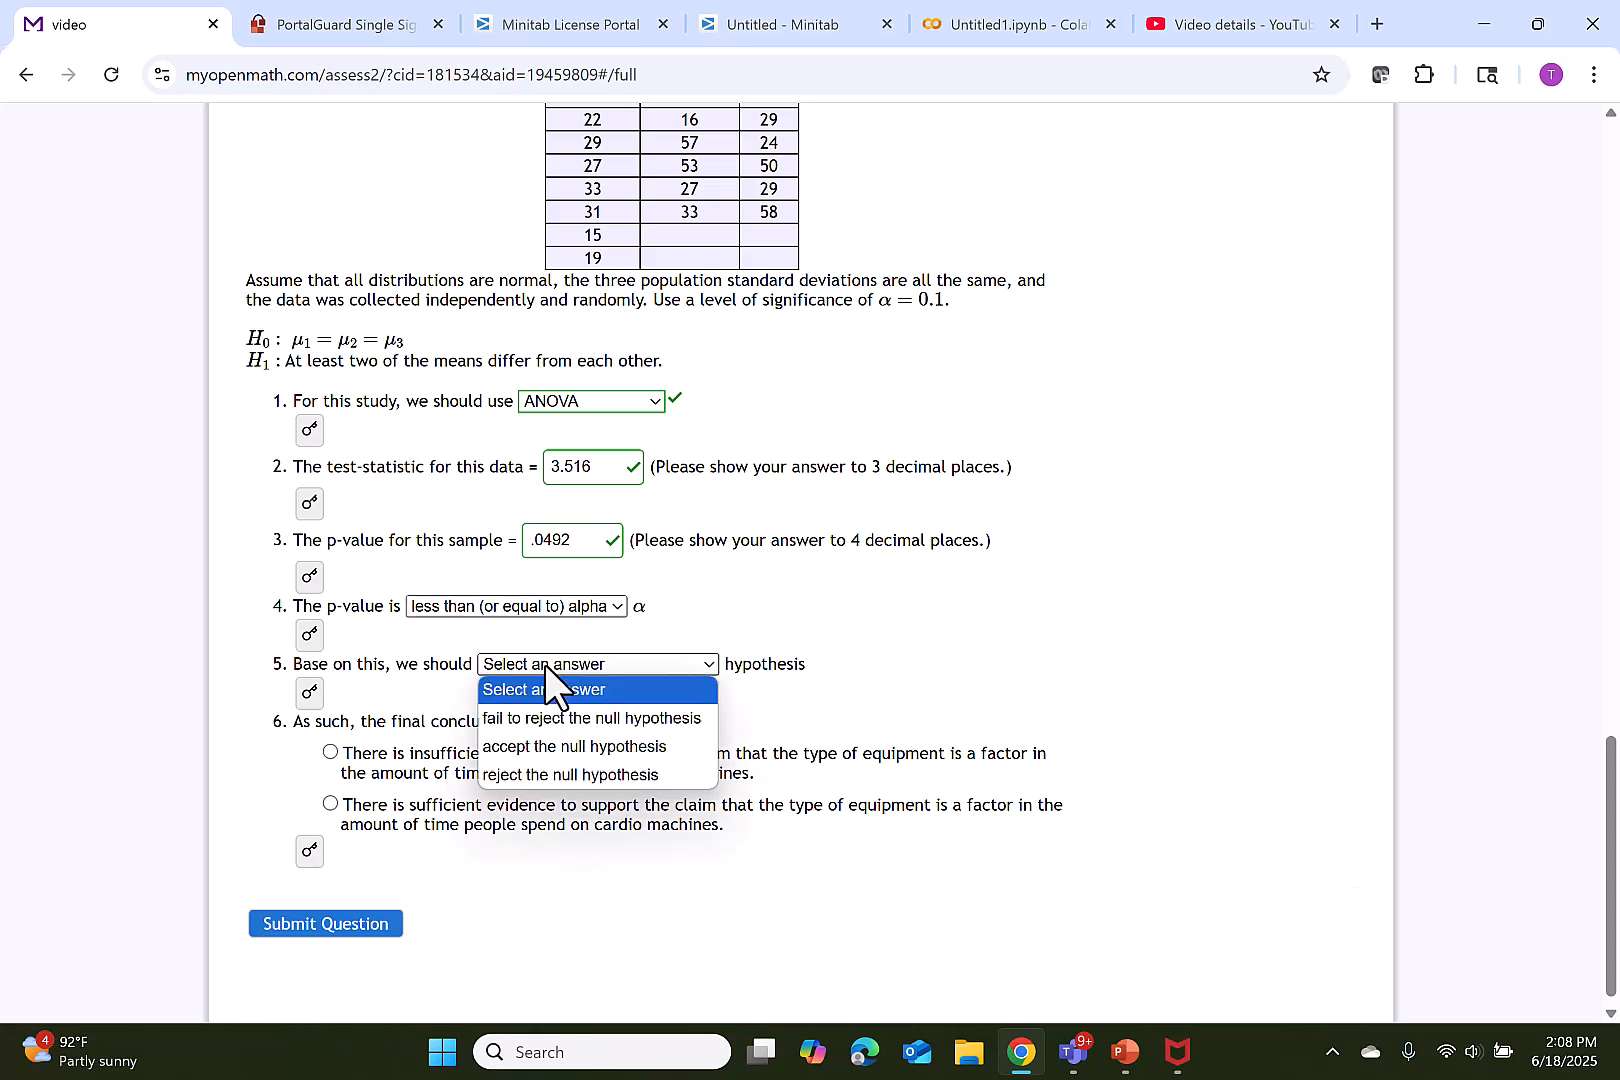
{"action": "left_click", "coordinate": [586, 789]}
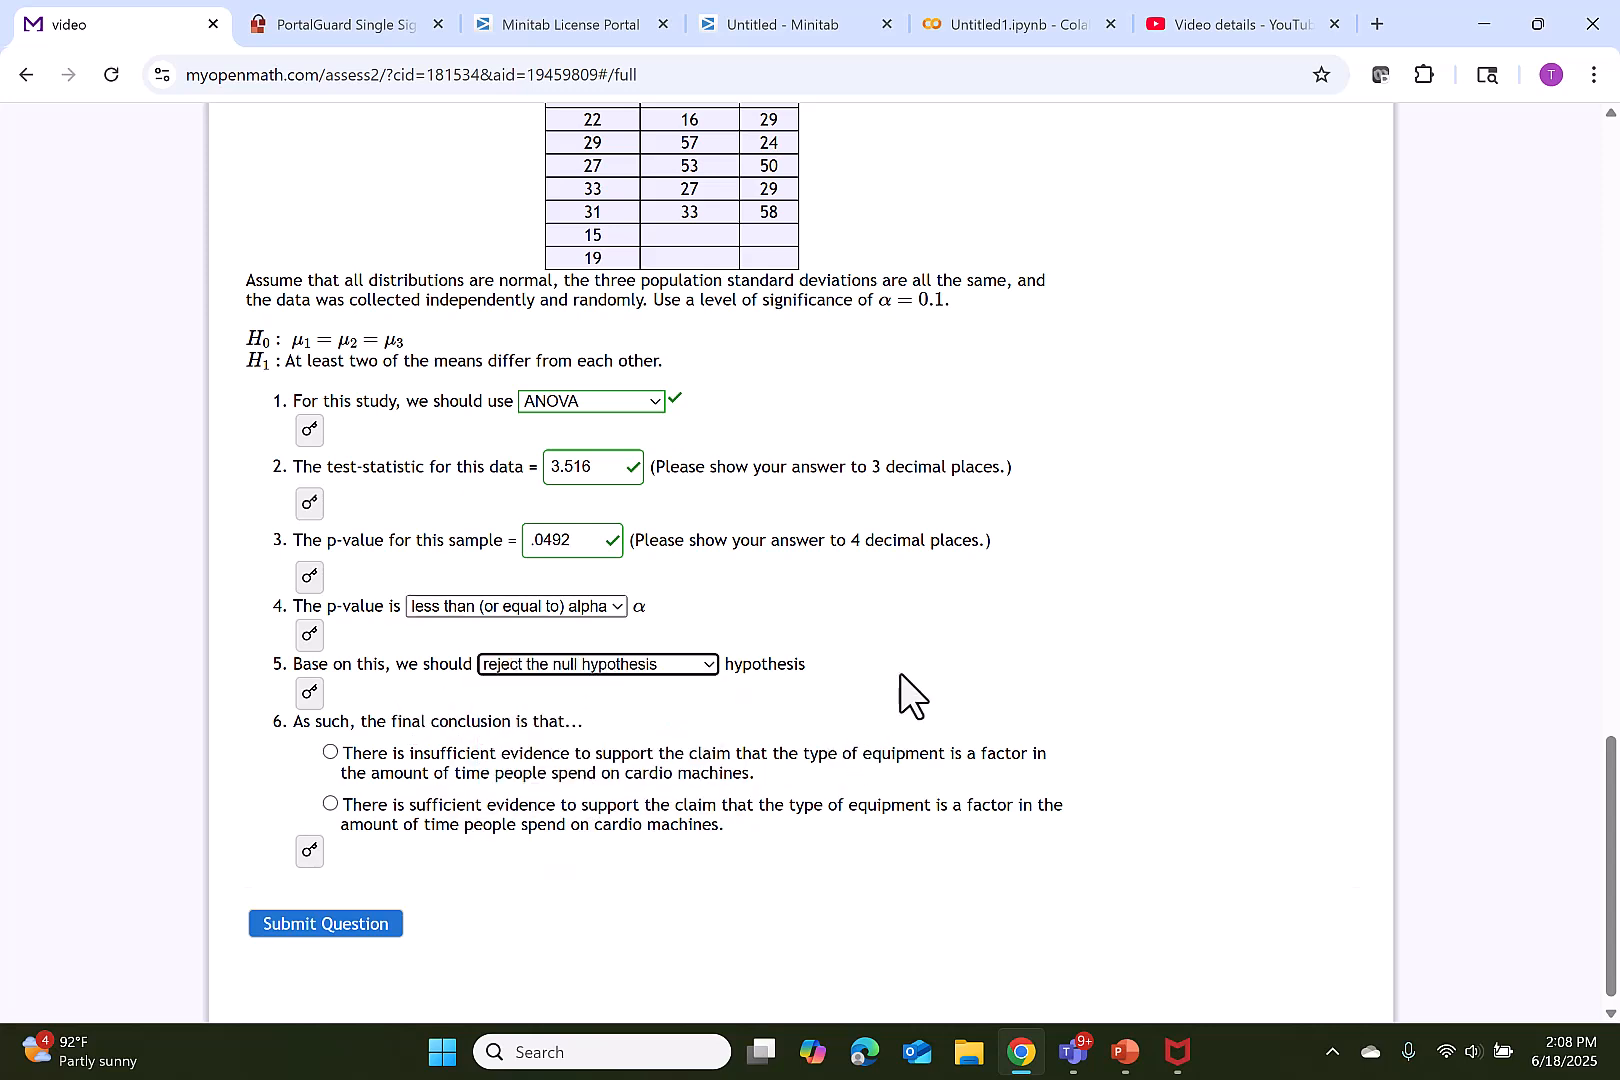
{"action": "left_click", "coordinate": [329, 804]}
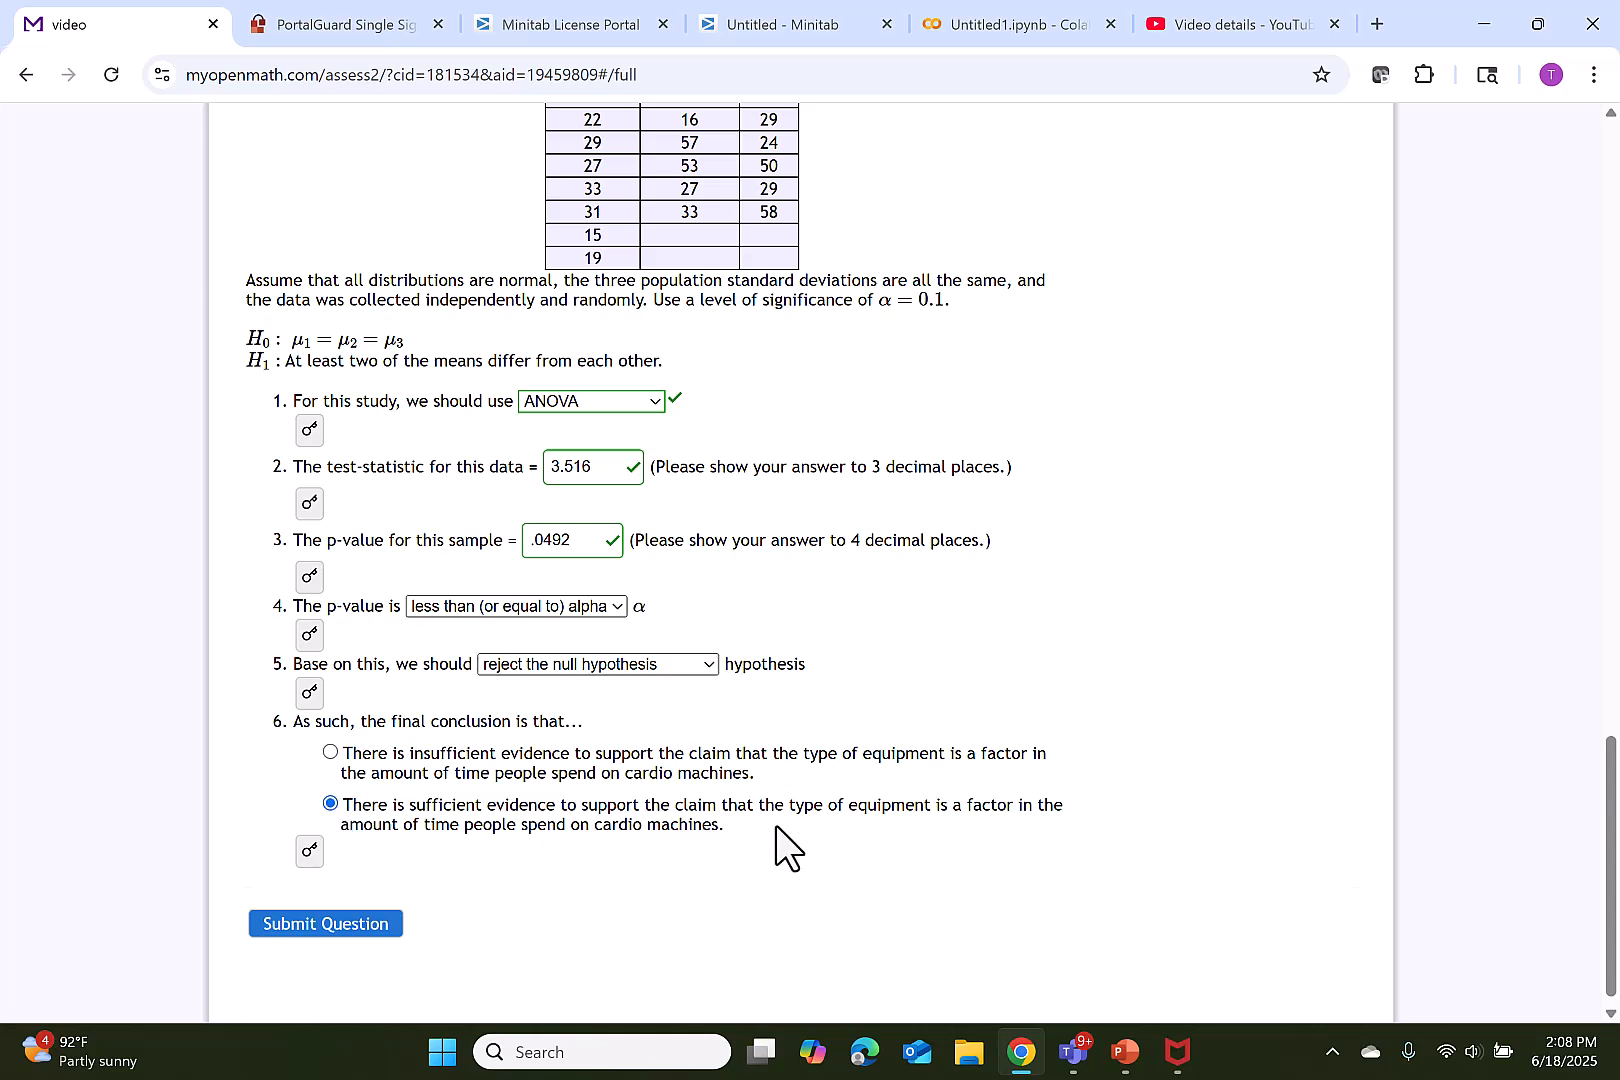